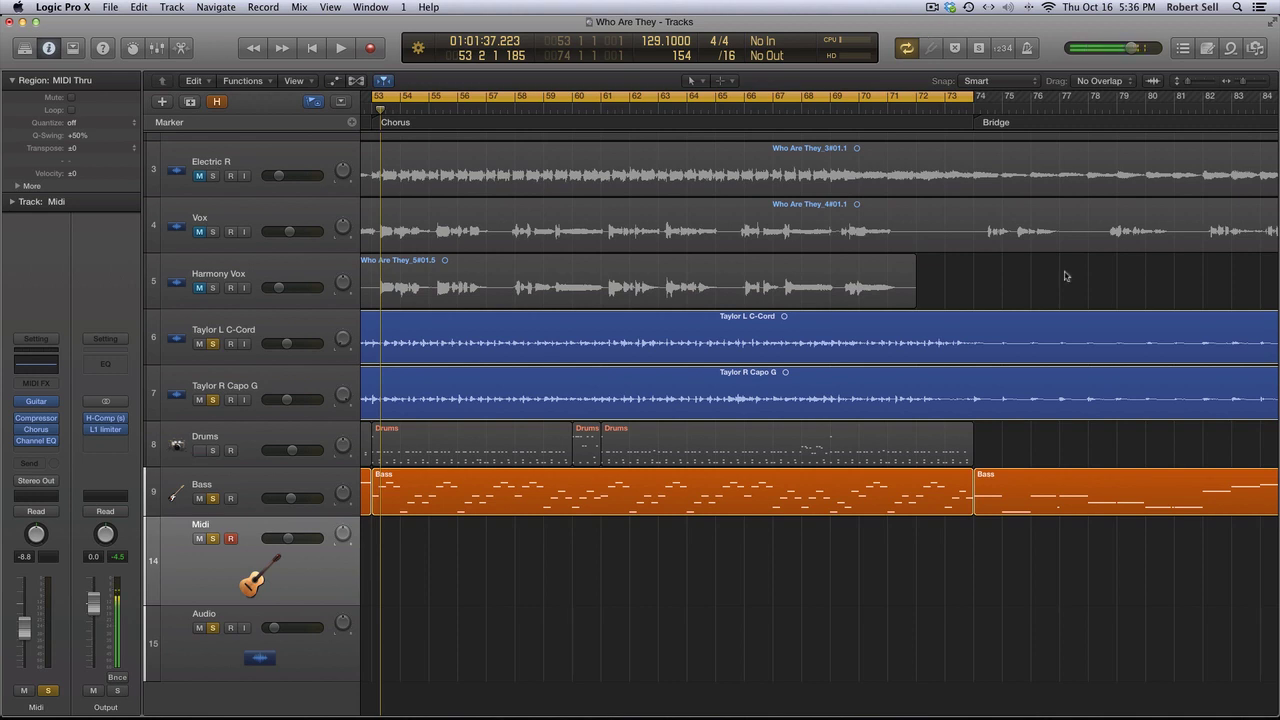
# - Open the Loop Browser filtered to Mandolin, listing the 83 Cheerful Mandolin loops
pyautogui.click(1231, 48)
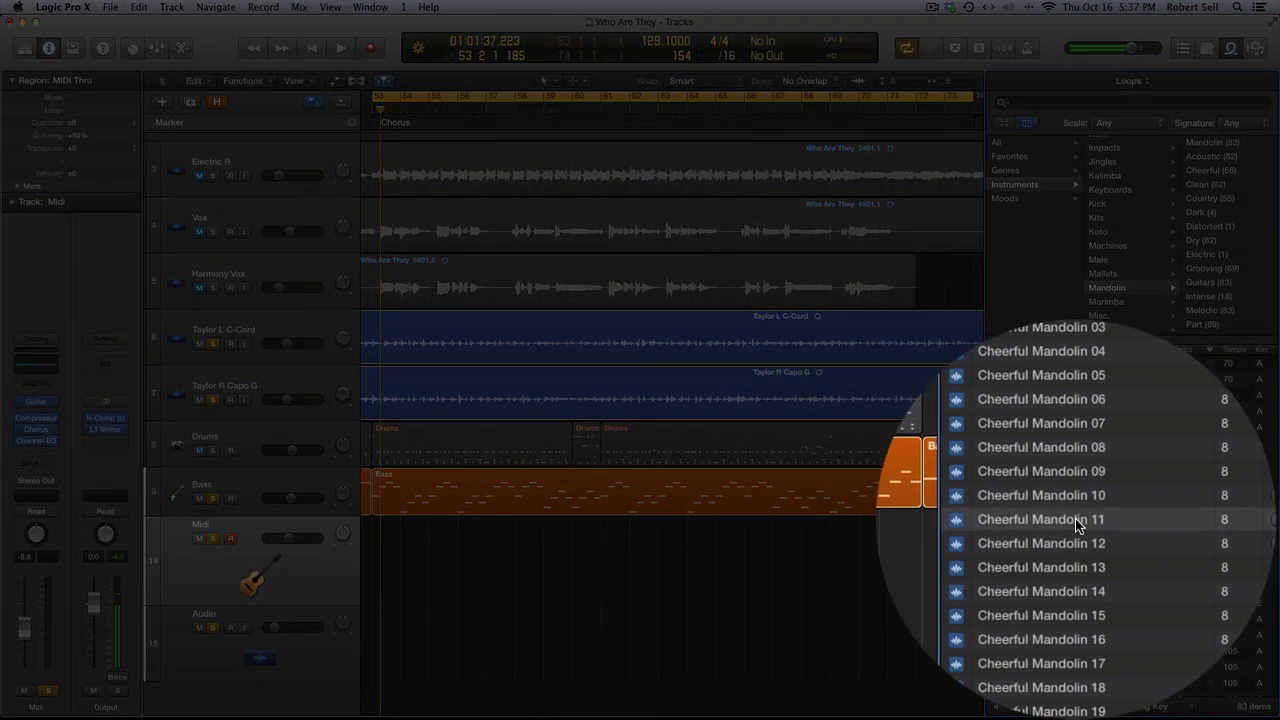
# - Preview the 12 String Dream 01 guitar loop and place it on the Midi track at bar 59
pyautogui.scroll(-5, 1075, 520)
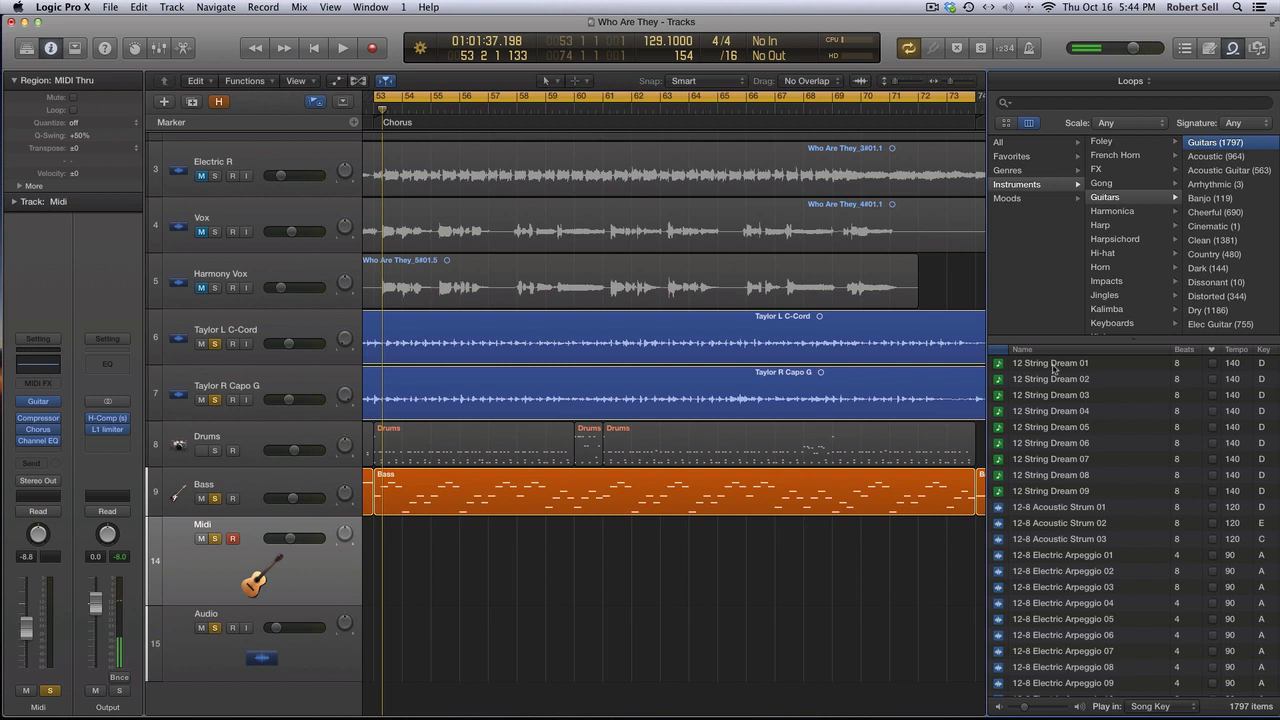
pyautogui.click(1053, 369)
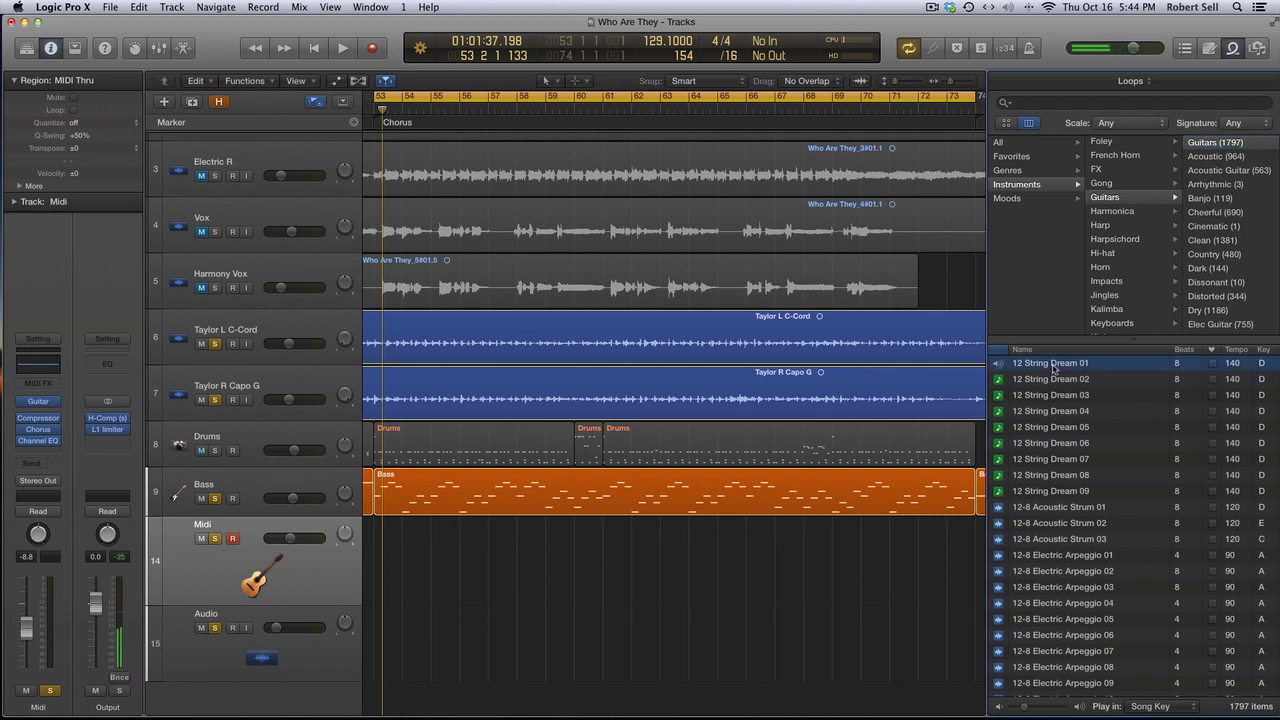
pyautogui.click(1053, 369)
pyautogui.moveTo(1053, 369); pyautogui.dragTo(548, 576)
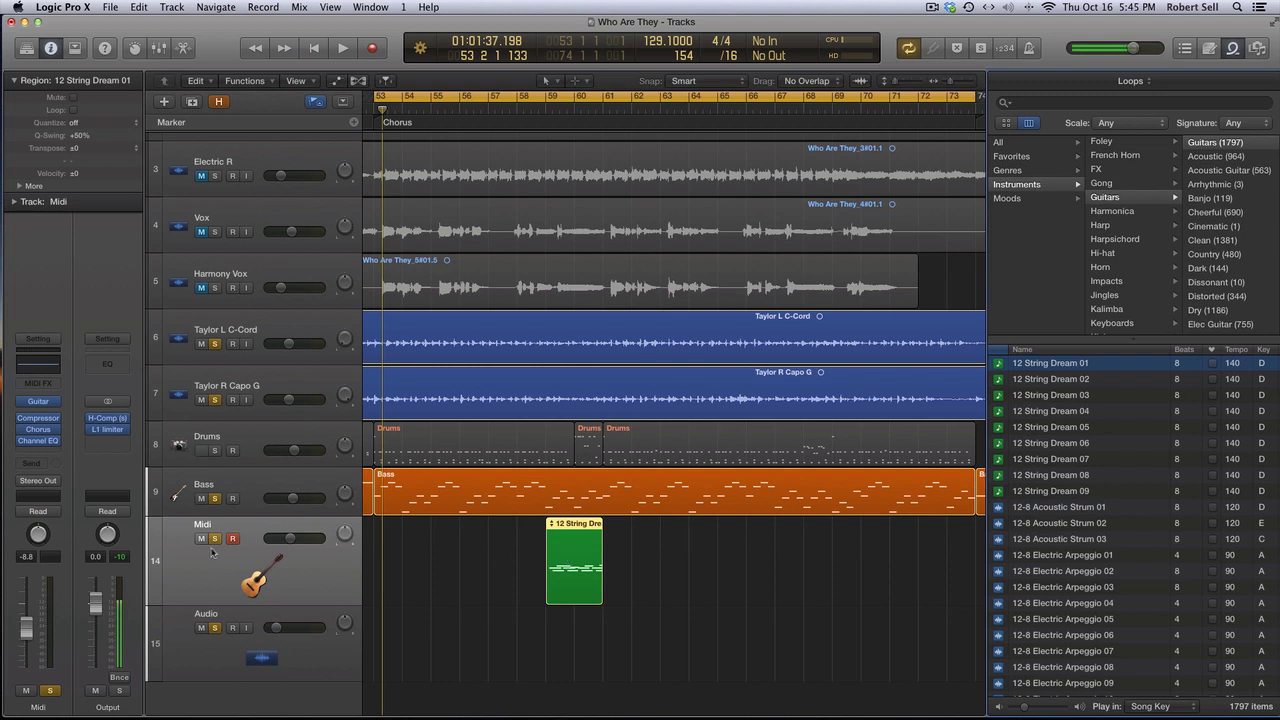
# - Inspect the 12 String Dream 01 notes in the Piano Roll, then undo placing the region
pyautogui.doubleClick(581, 547)
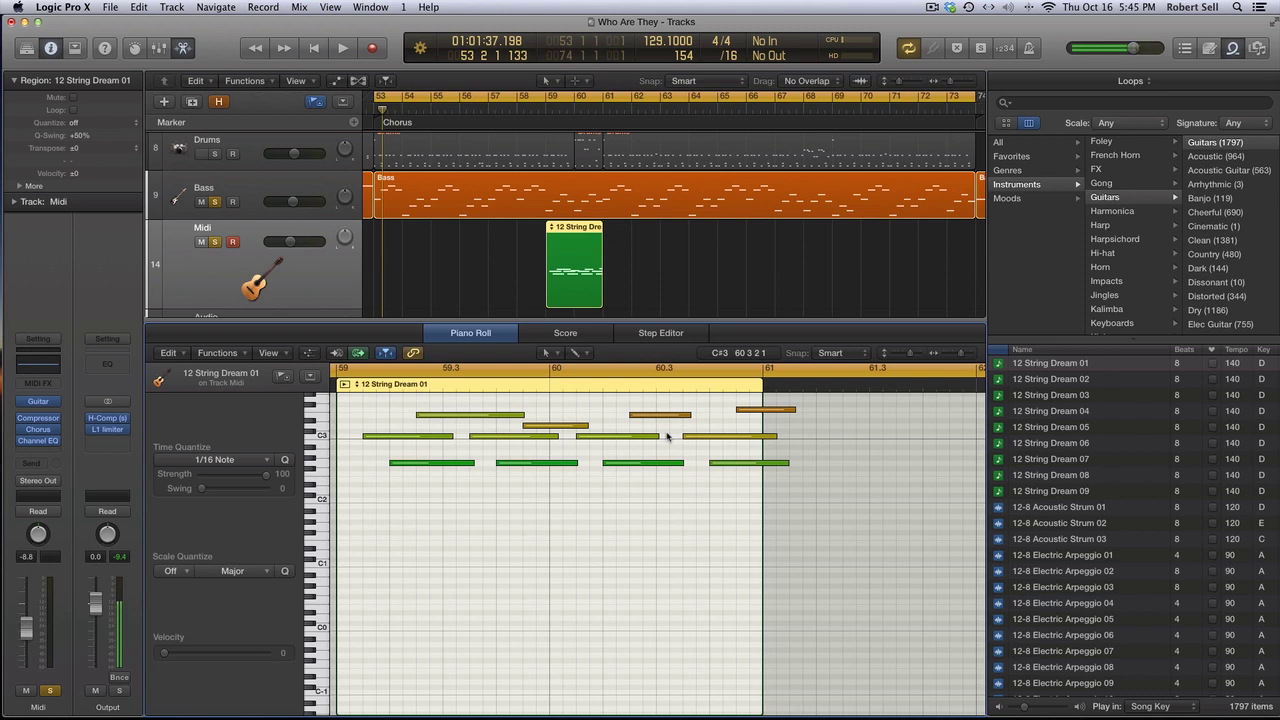
pyautogui.press('super+z')
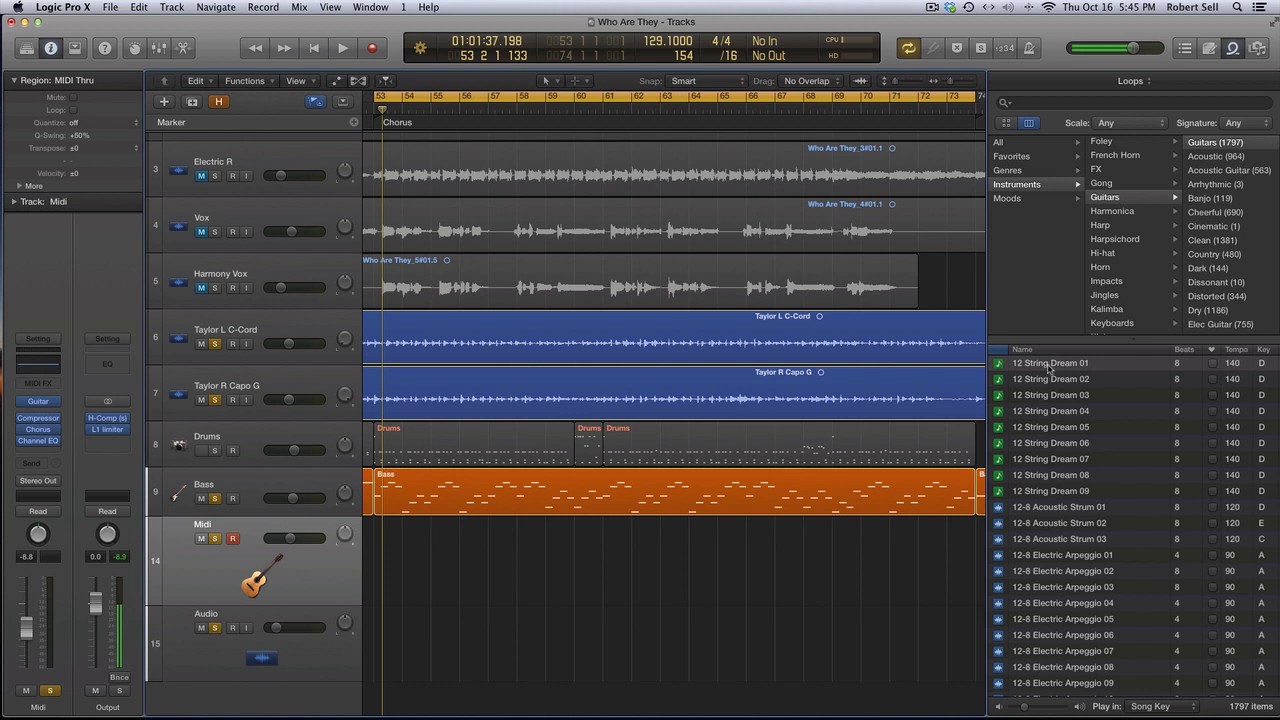
# - Try 12 String Dream 01 on the Audio track, view its waveform, then remove it
pyautogui.moveTo(1048, 366); pyautogui.dragTo(592, 632)
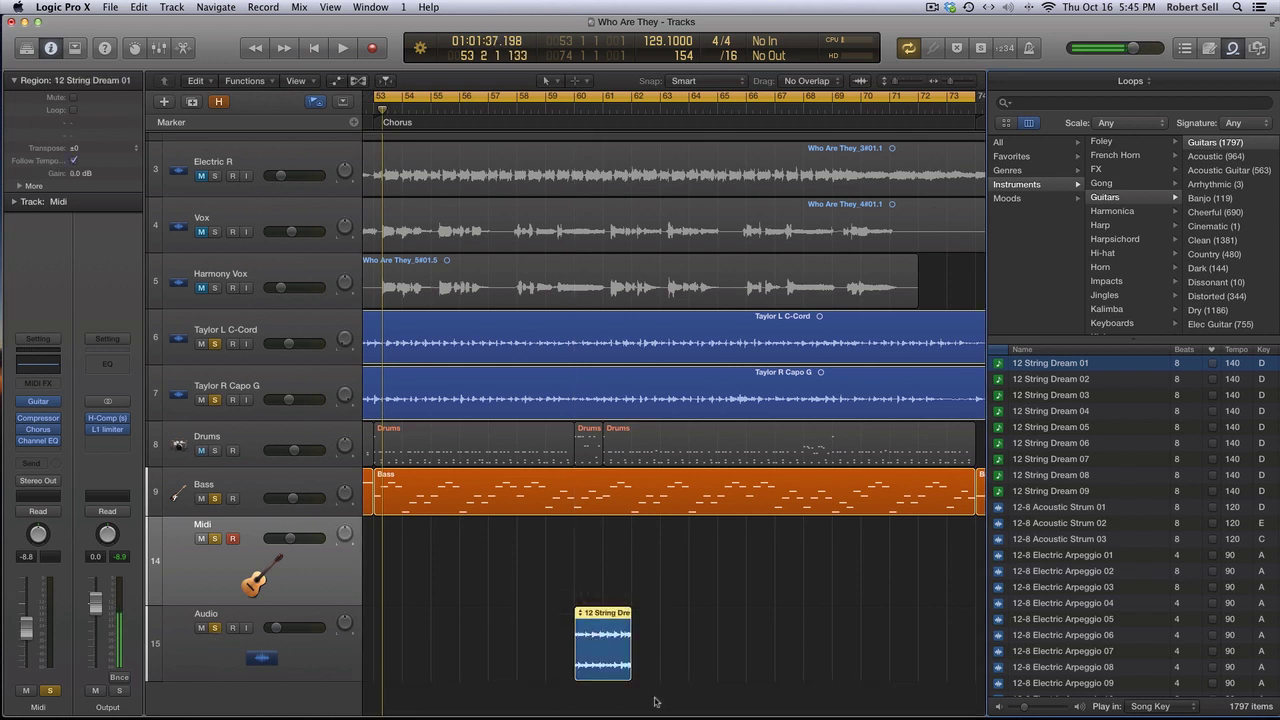
pyautogui.doubleClick(606, 648)
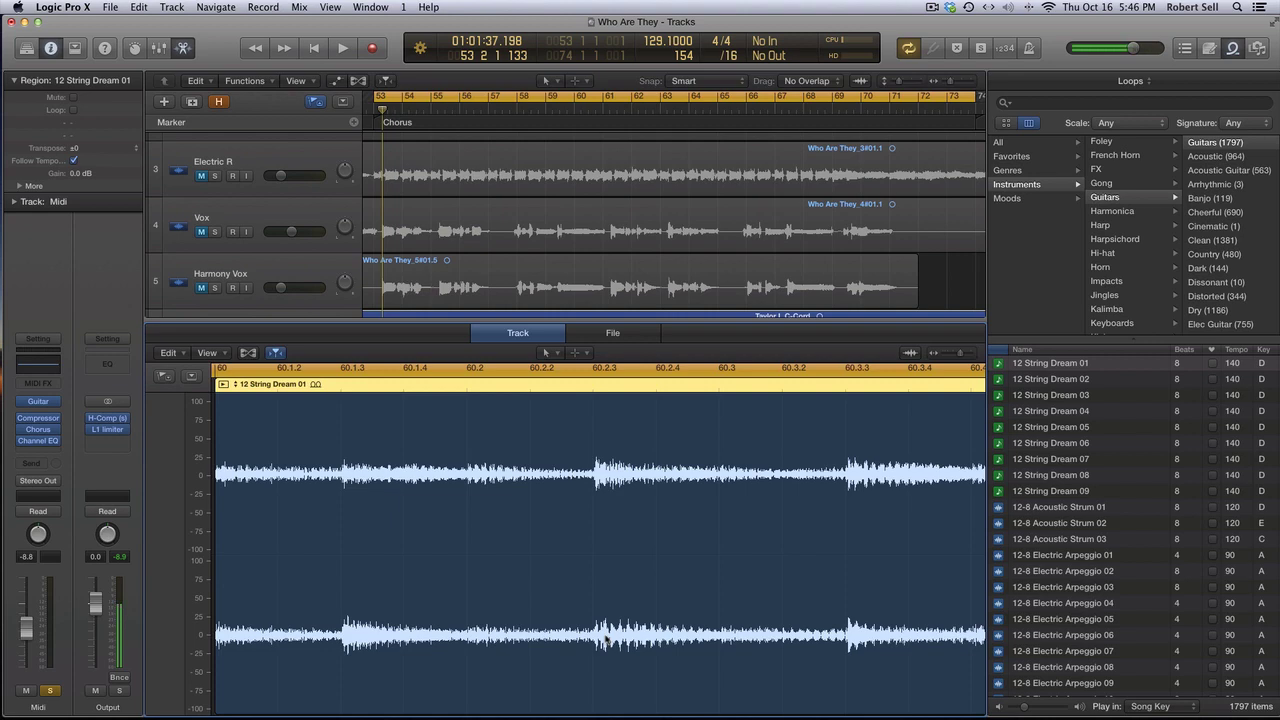
pyautogui.press('e')
pyautogui.click(1040, 509)
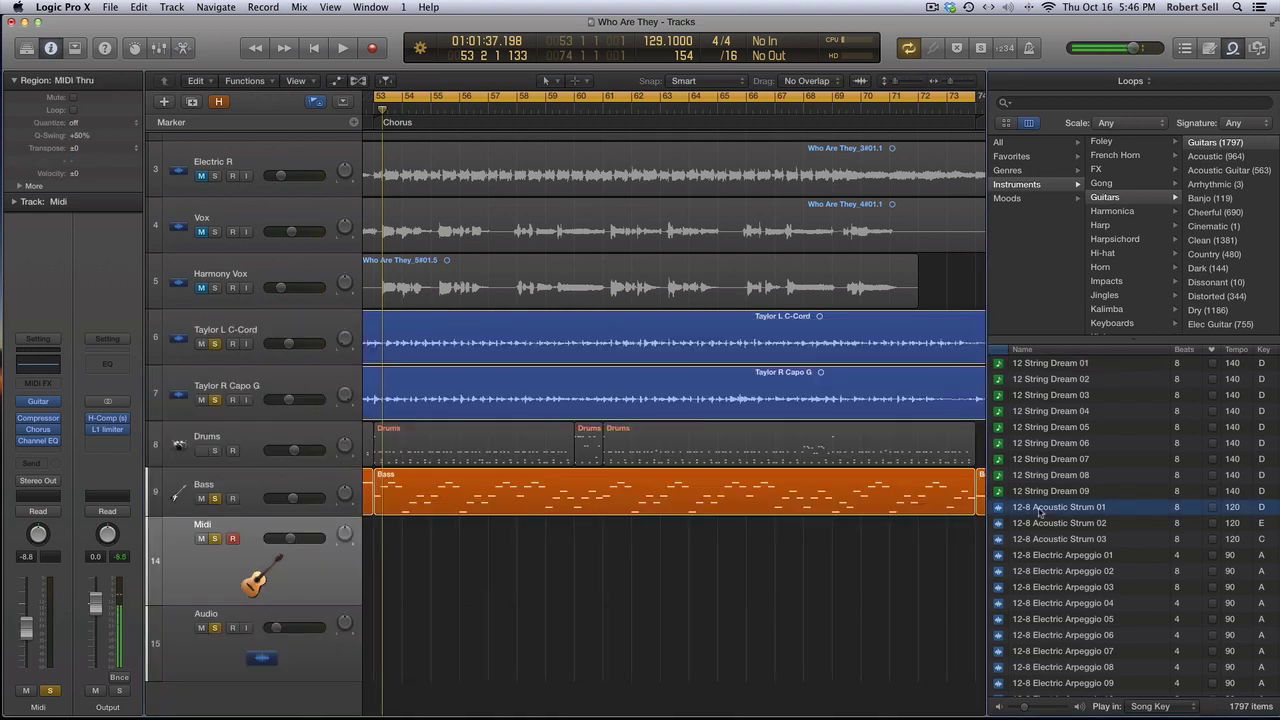
pyautogui.moveTo(1040, 512); pyautogui.dragTo(651, 567)
pyautogui.press('space')
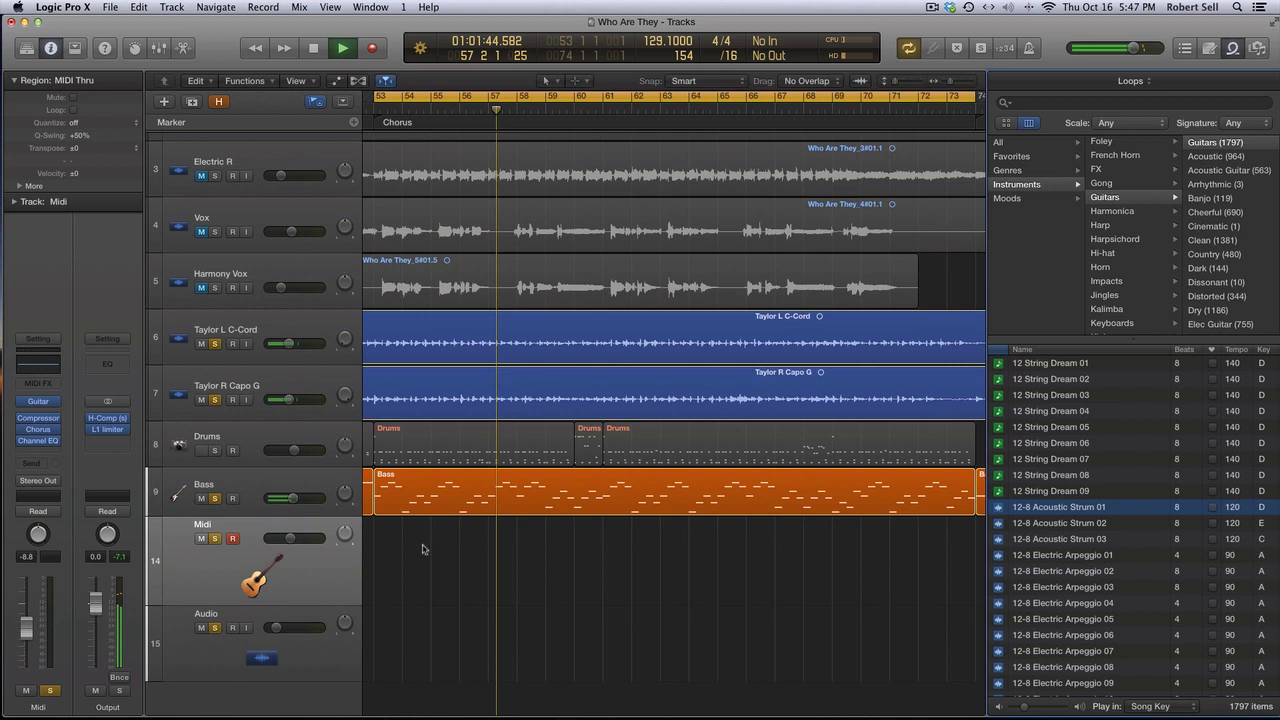
pyautogui.press('space')
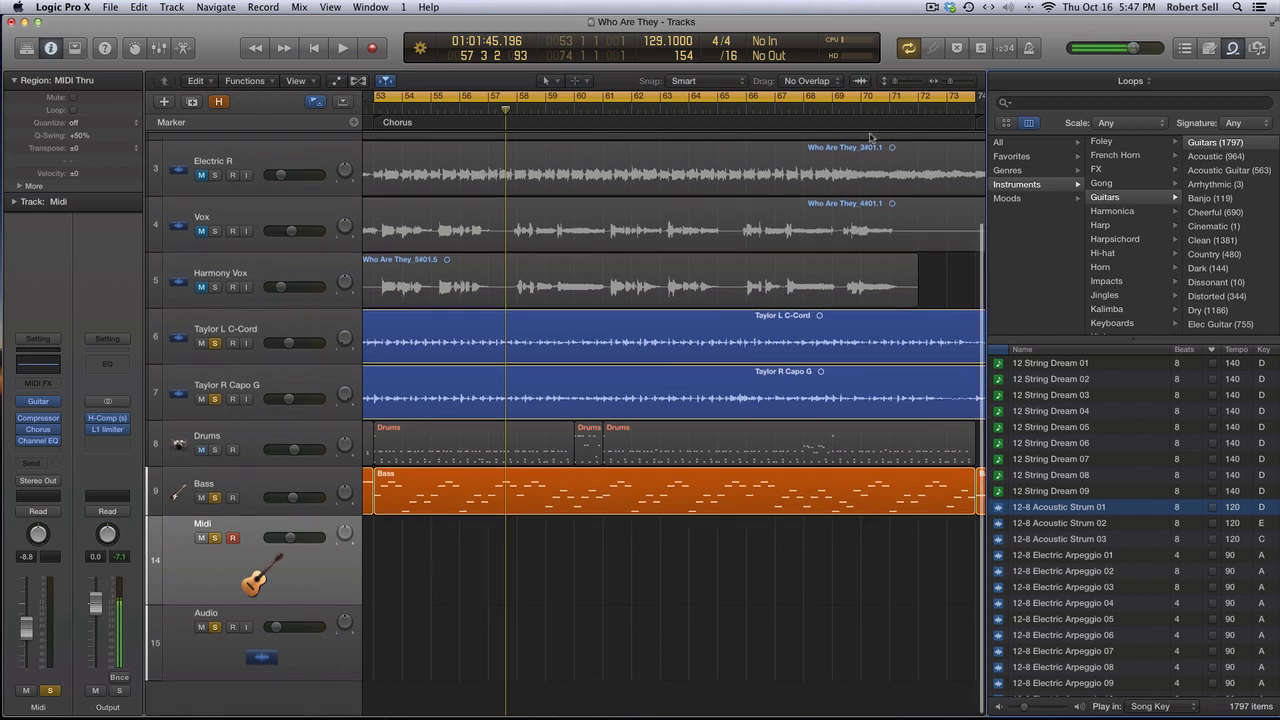
# - Filter the Loop Browser to Mandolin loops and select Cheerful Mandolin 11
pyautogui.scroll(-4, 1108, 250)
pyautogui.click(1108, 281)
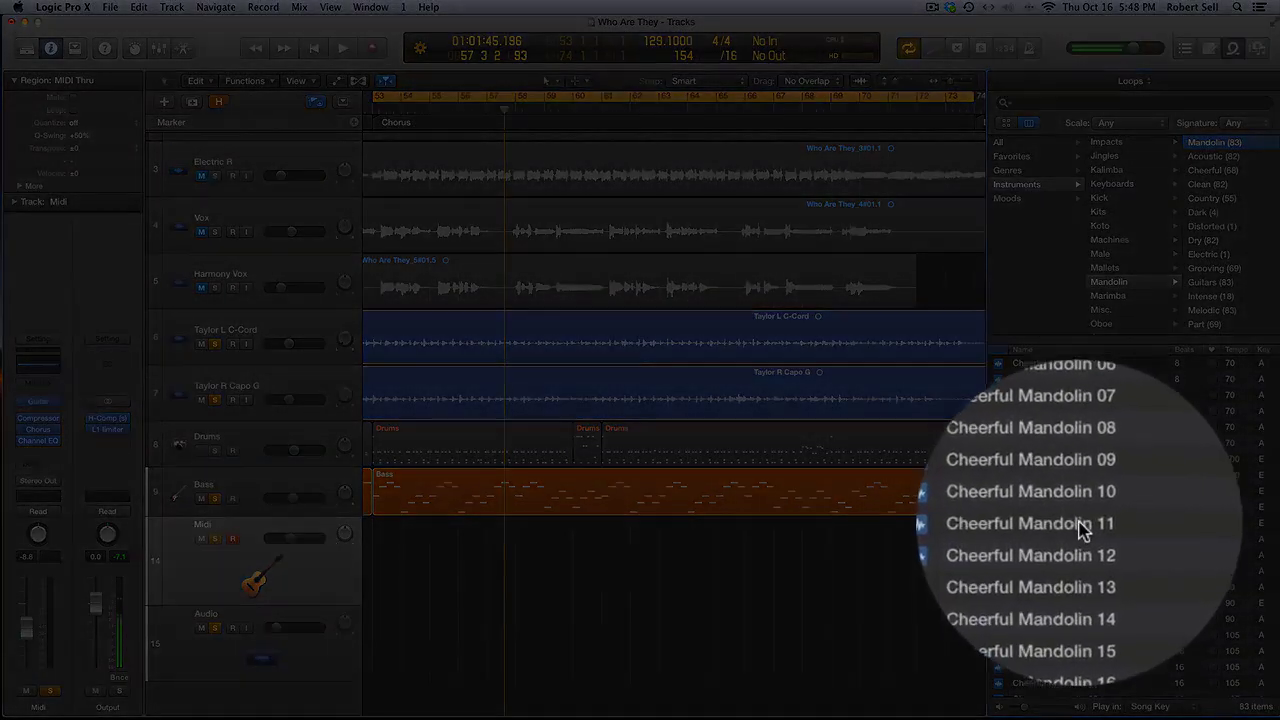
pyautogui.click(1062, 525)
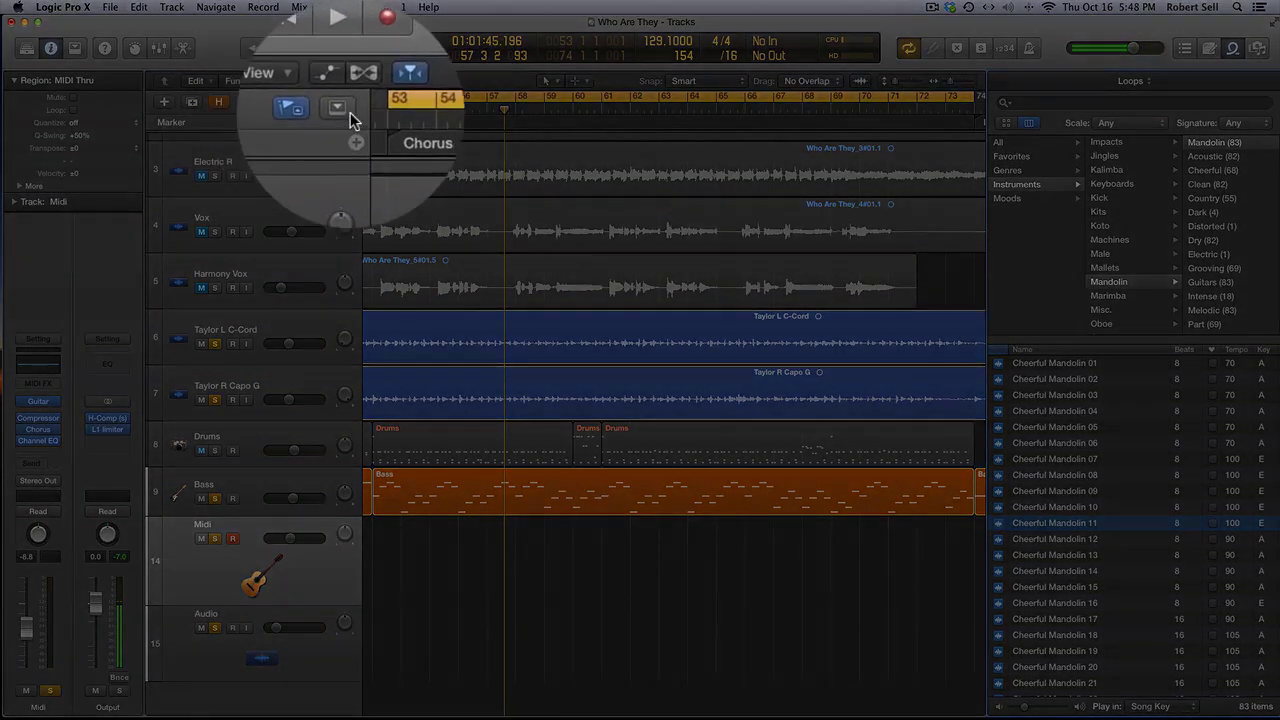
# - Check the arrangement, signature and tempo tracks from bar 1, then set the playhead to bar 53
pyautogui.click(342, 101)
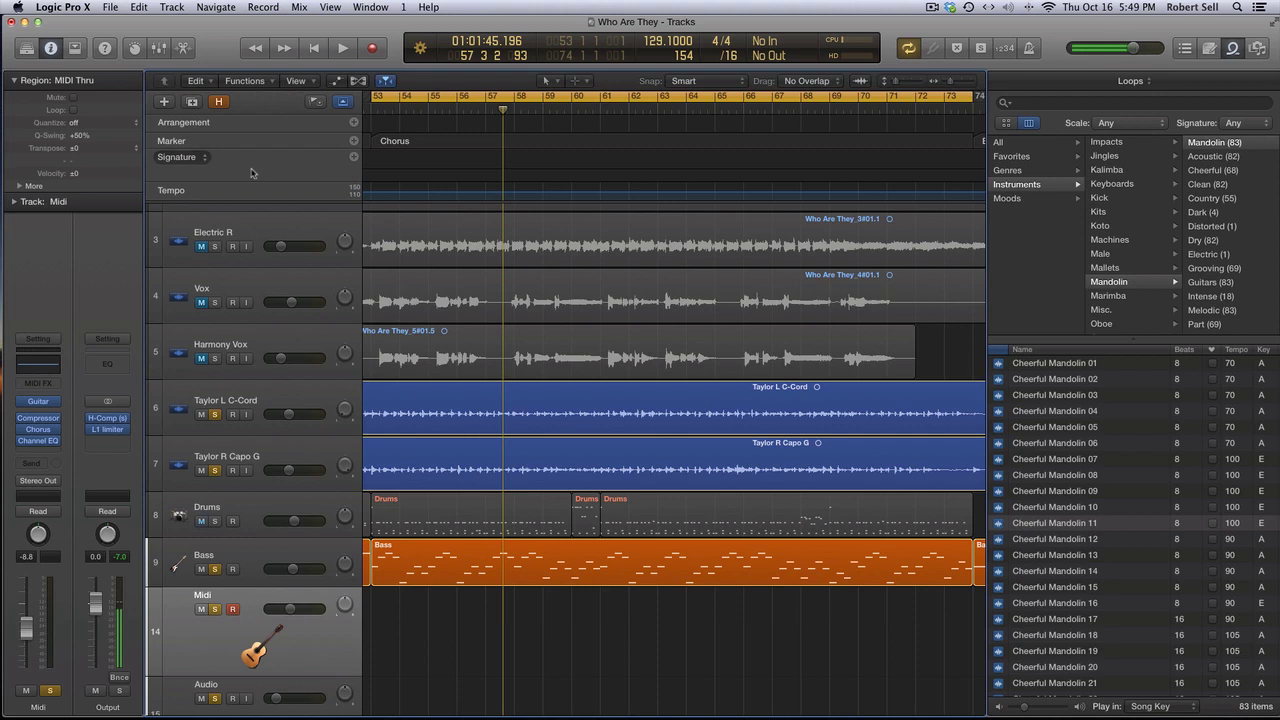
pyautogui.hscroll(-15, 383, 170)
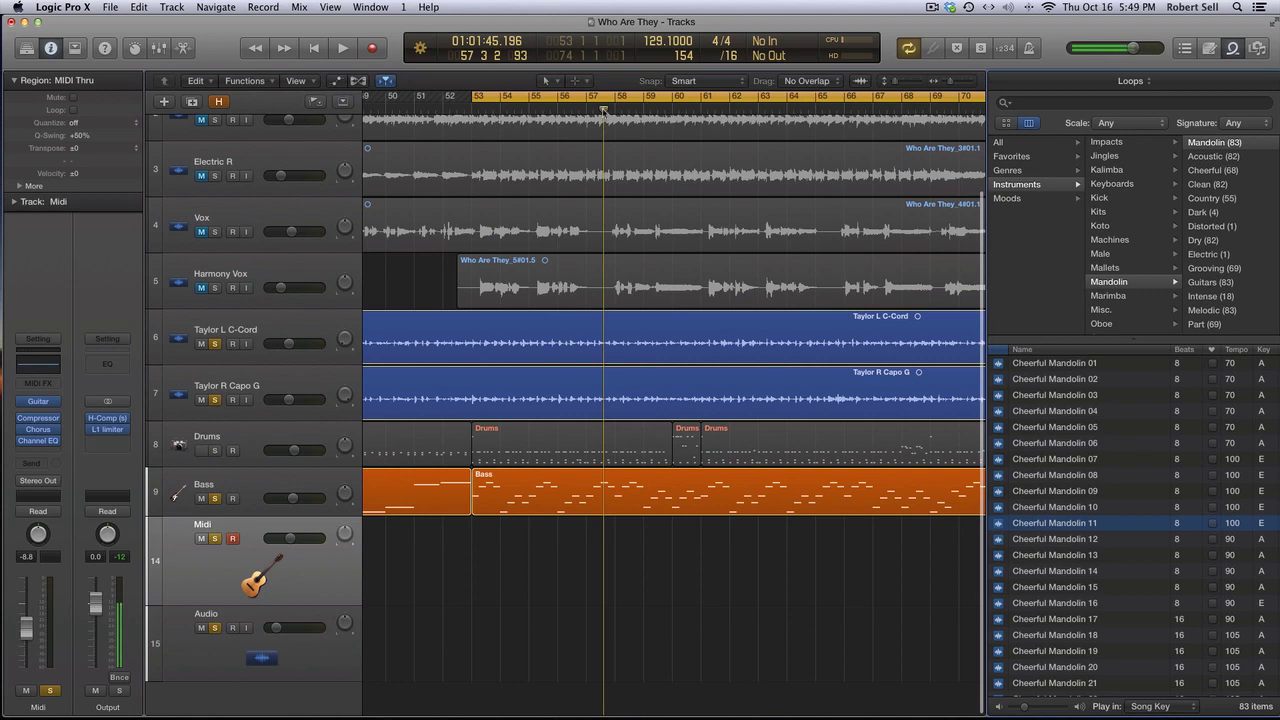
pyautogui.moveTo(470, 100); pyautogui.dragTo(465, 133)
# - Place Cheerful Mandolin 11 at bar 53 on the Audio track and select the extra Cheerful Mandolin 11_13 track
pyautogui.hscroll(5, 560, 430)
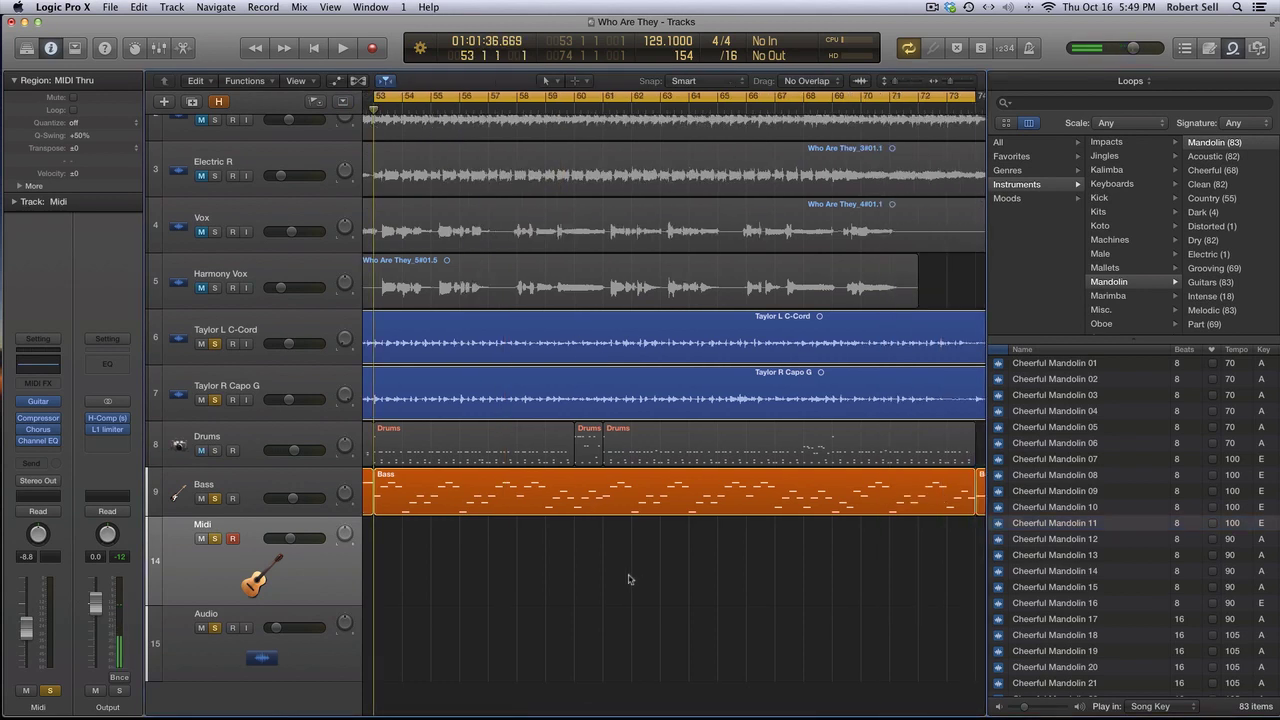
pyautogui.hscroll(-2, 629, 579)
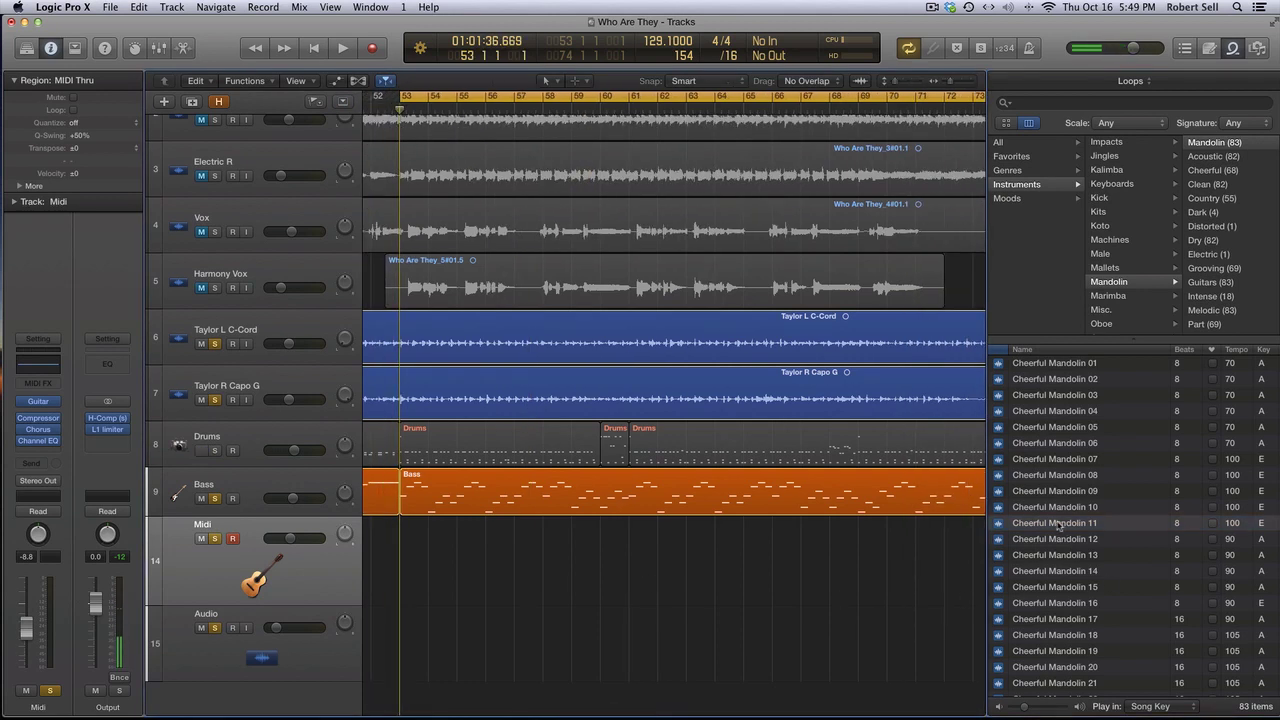
pyautogui.moveTo(1058, 525); pyautogui.dragTo(405, 623)
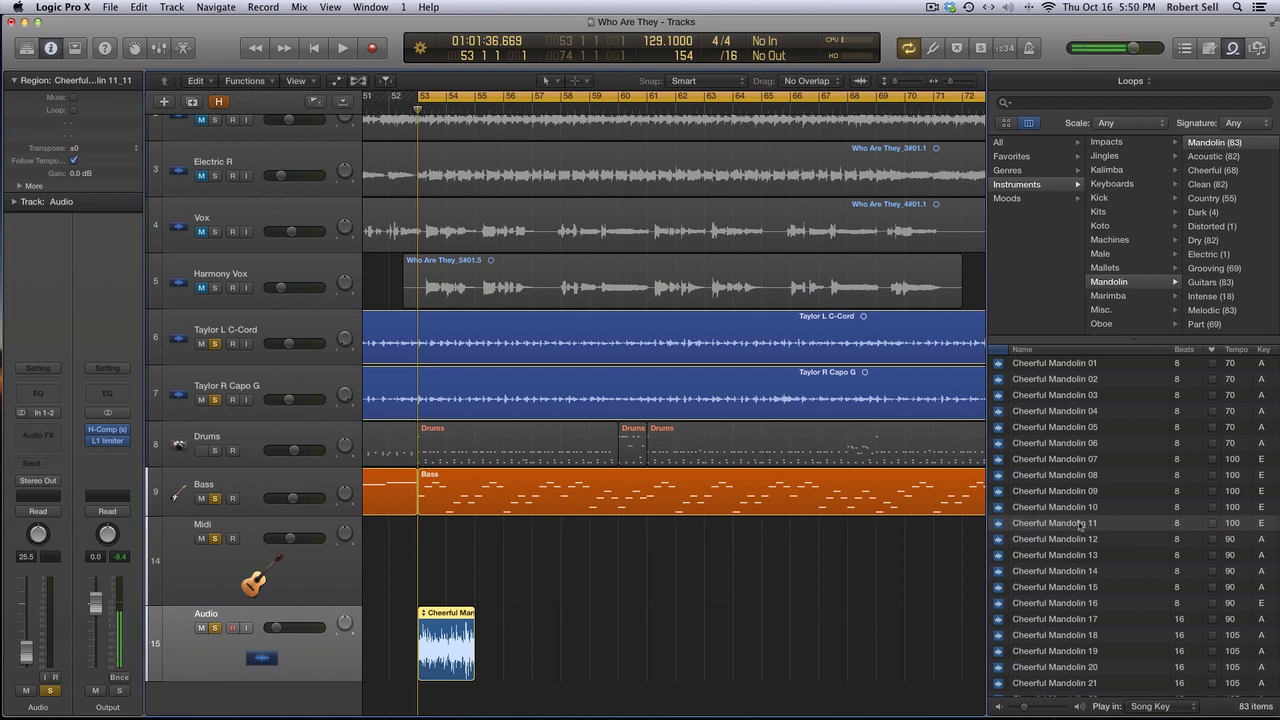
pyautogui.moveTo(1080, 524); pyautogui.dragTo(505, 688)
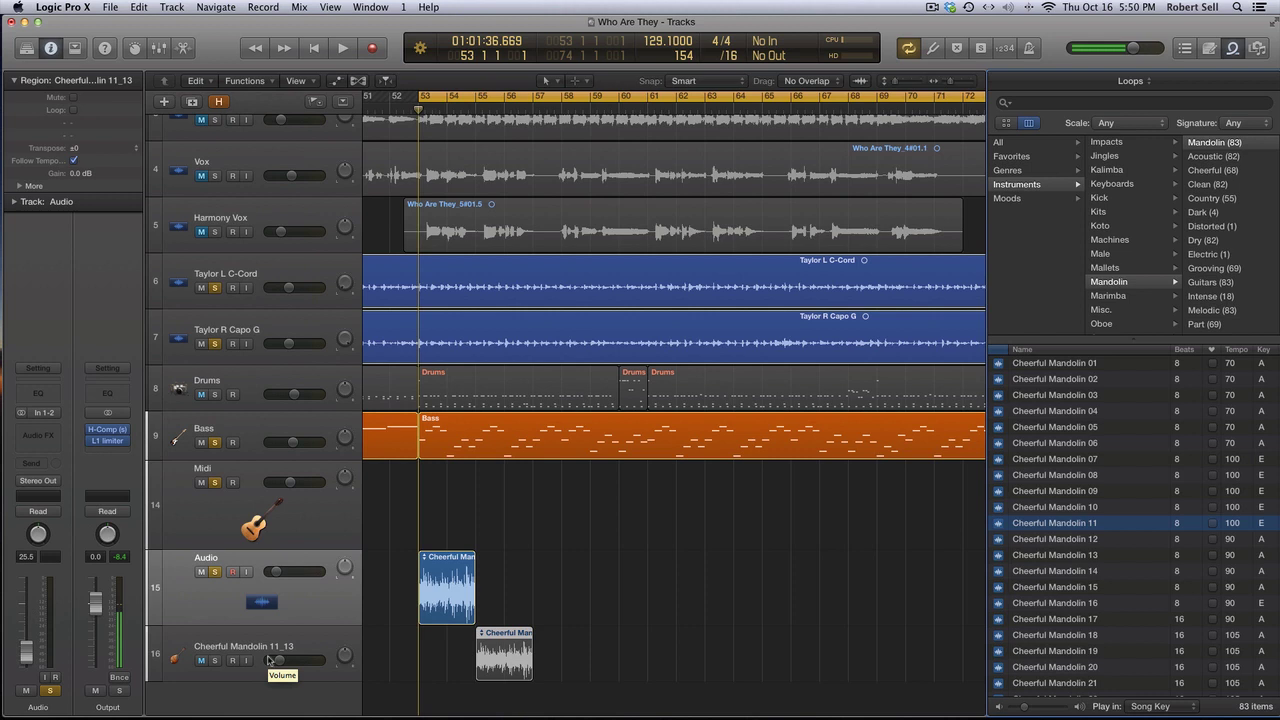
pyautogui.click(268, 646)
# - Delete the stray region from the Cheerful Mandolin 11_13 track
pyautogui.press('Delete')
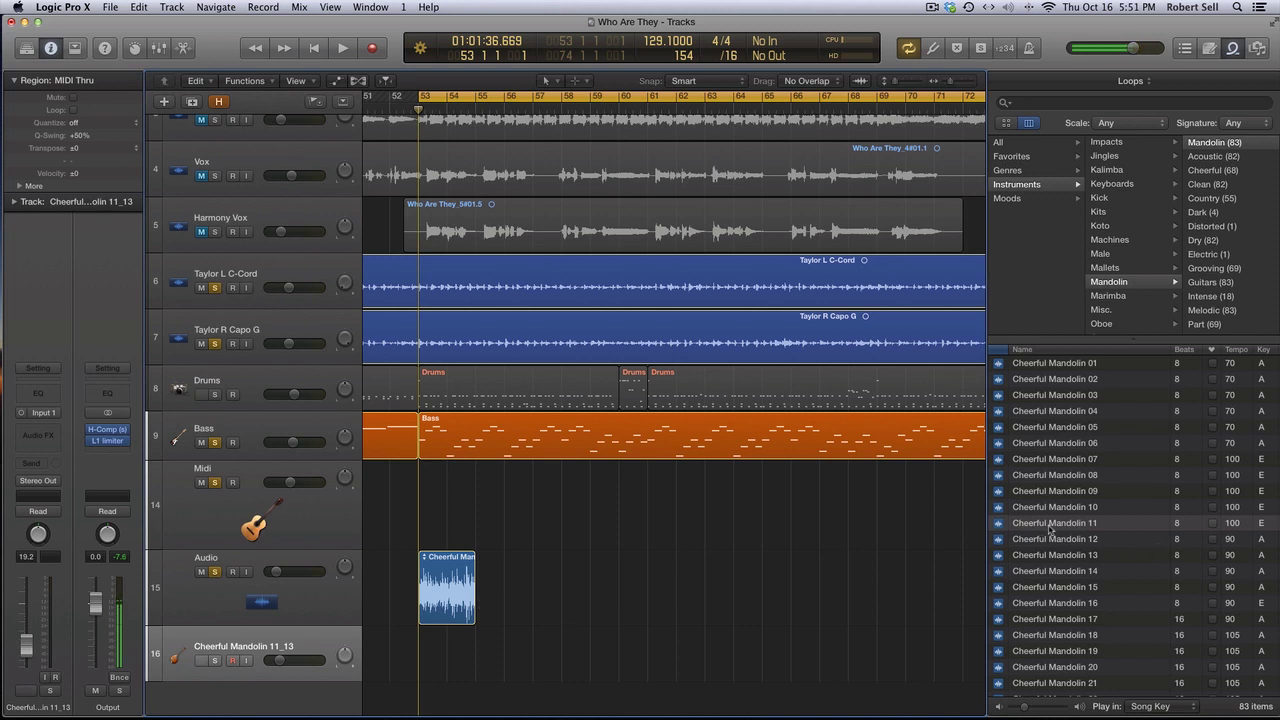
# - Copy the Cheerful Mandolin region to bar 55 for three back-to-back regions and play them
pyautogui.click(1050, 526)
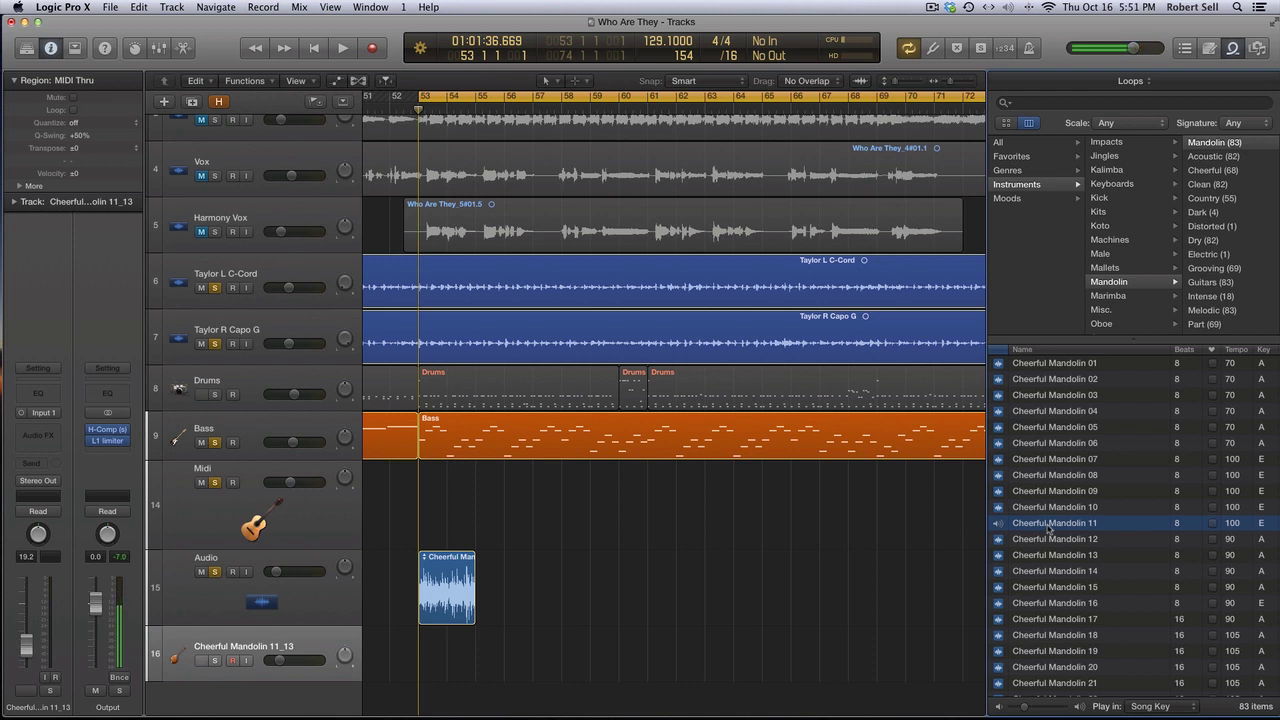
pyautogui.press('space')
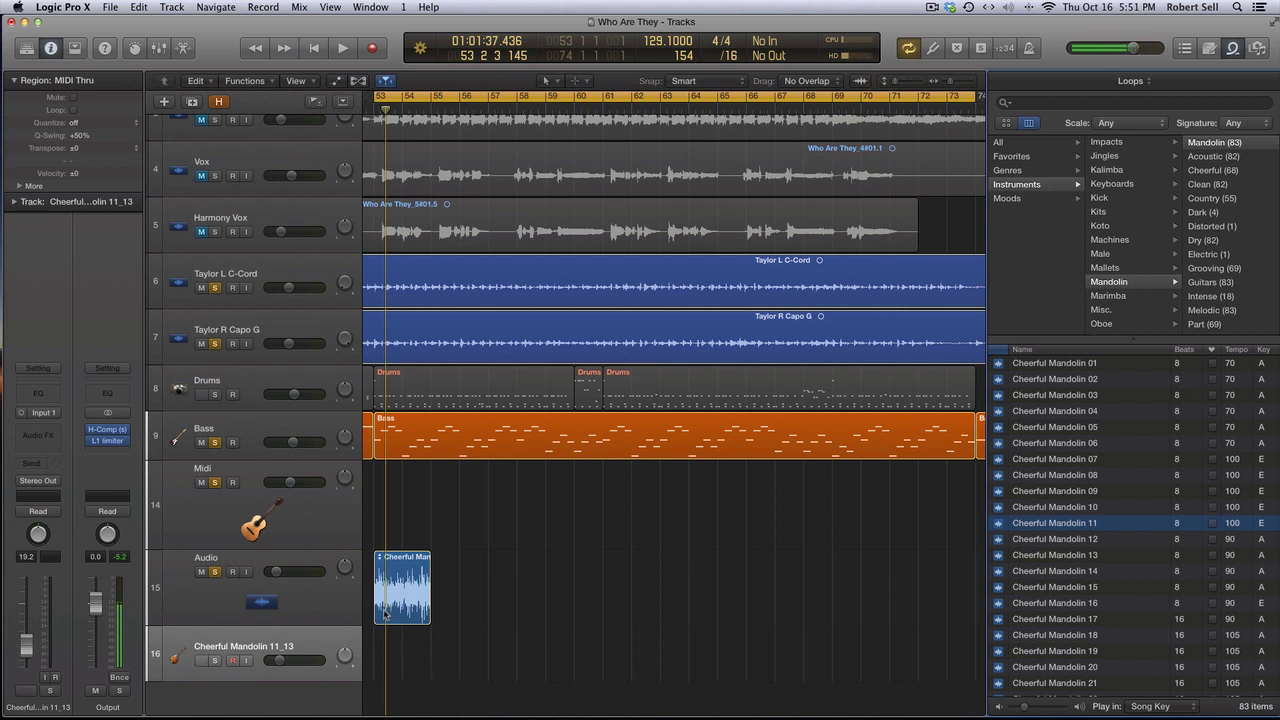
pyautogui.hscroll(-3, 384, 612)
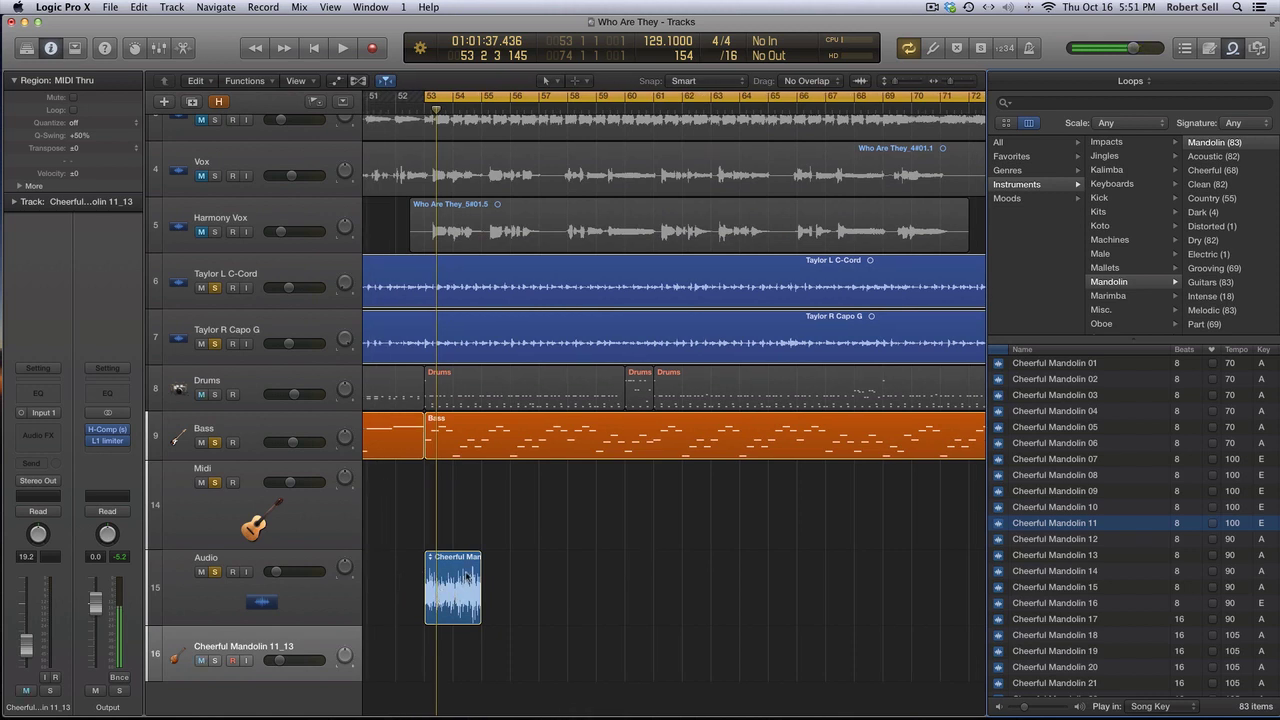
pyautogui.moveTo(466, 577); pyautogui.dragTo(575, 603)
pyautogui.press('space')
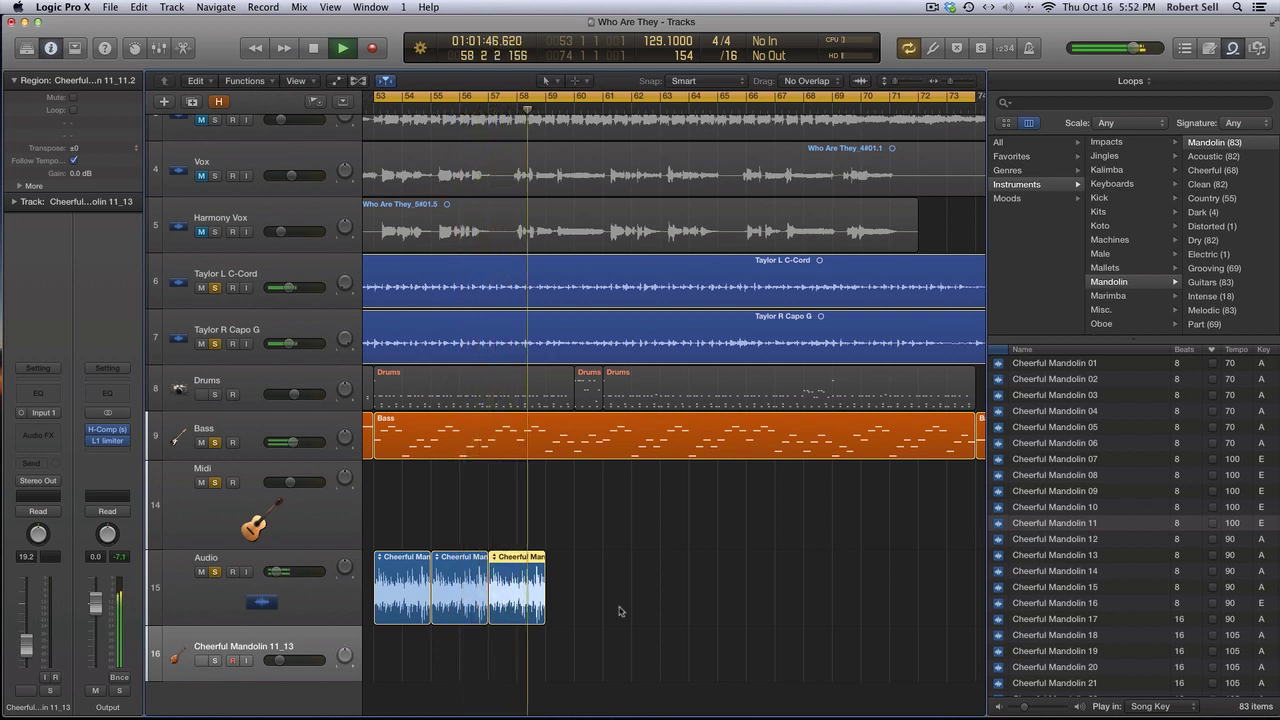
# - Shorten the third mandolin region and audition it from bar 57
pyautogui.press('space')
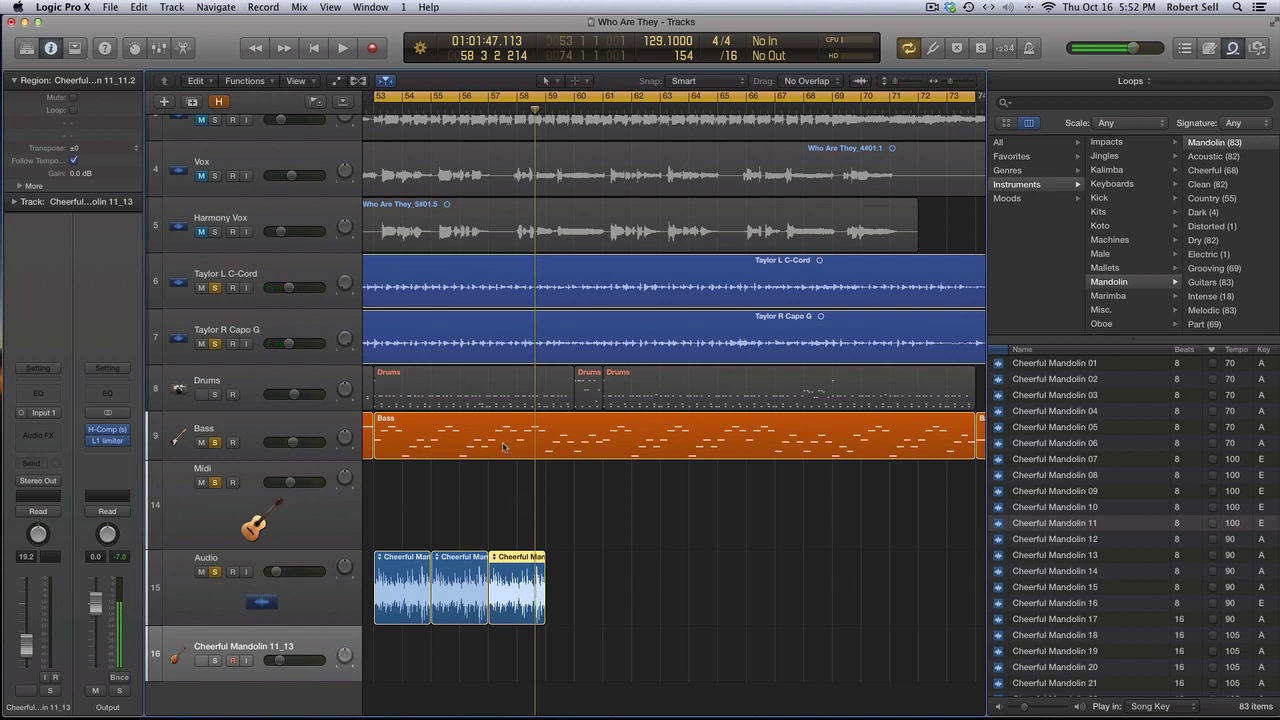
pyautogui.hscroll(-3, 508, 447)
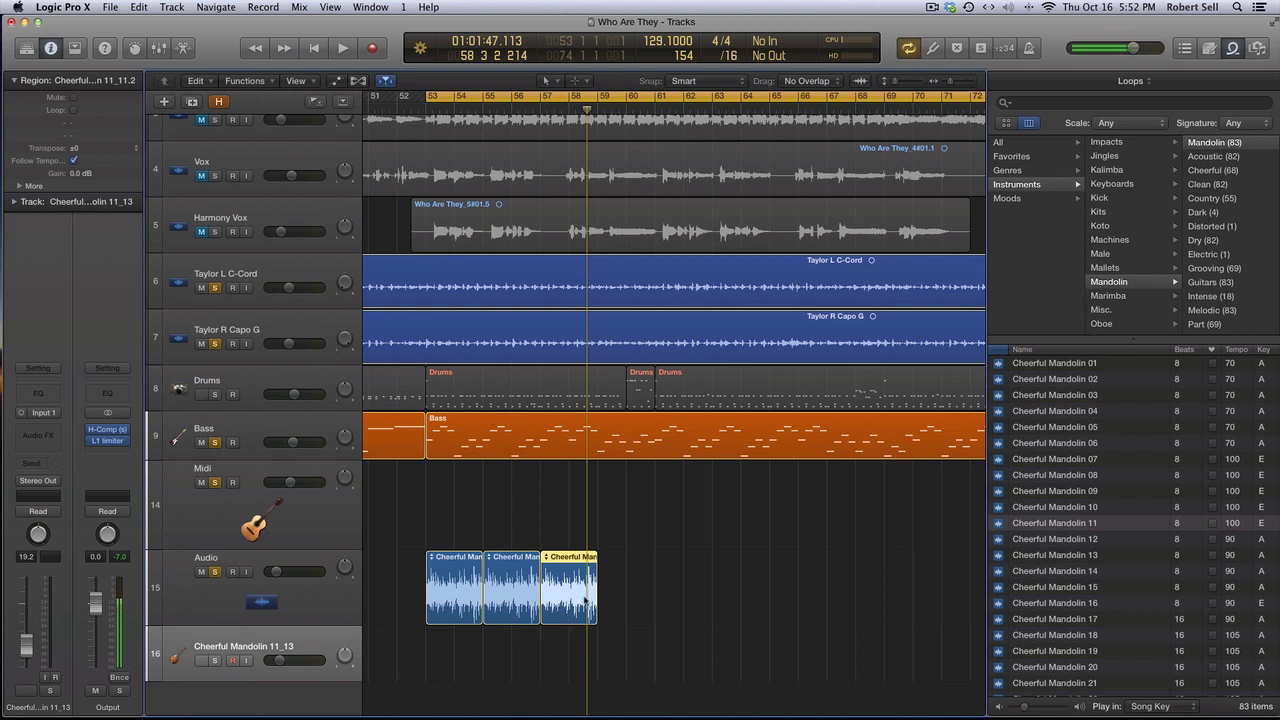
pyautogui.moveTo(596, 627)
pyautogui.mouseDown()
pyautogui.moveTo(568, 625)
pyautogui.moveTo(587, 606)
pyautogui.mouseUp()
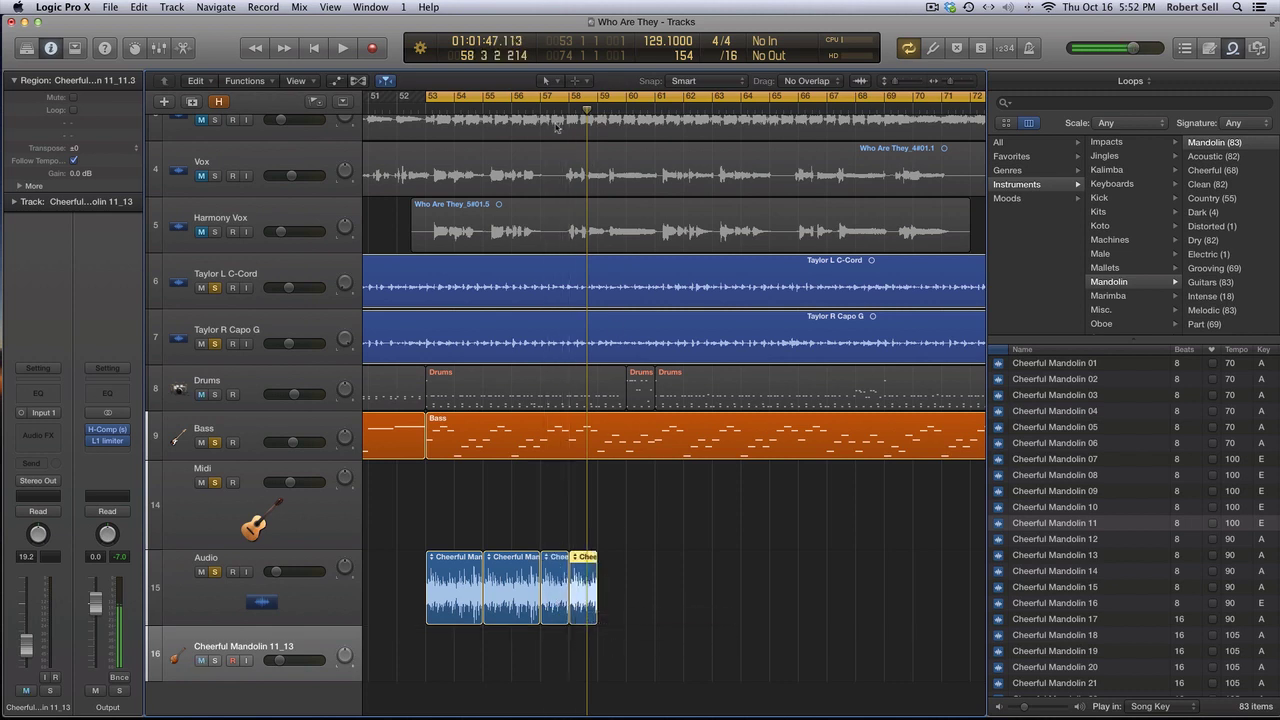
pyautogui.click(546, 108)
pyautogui.press('space')
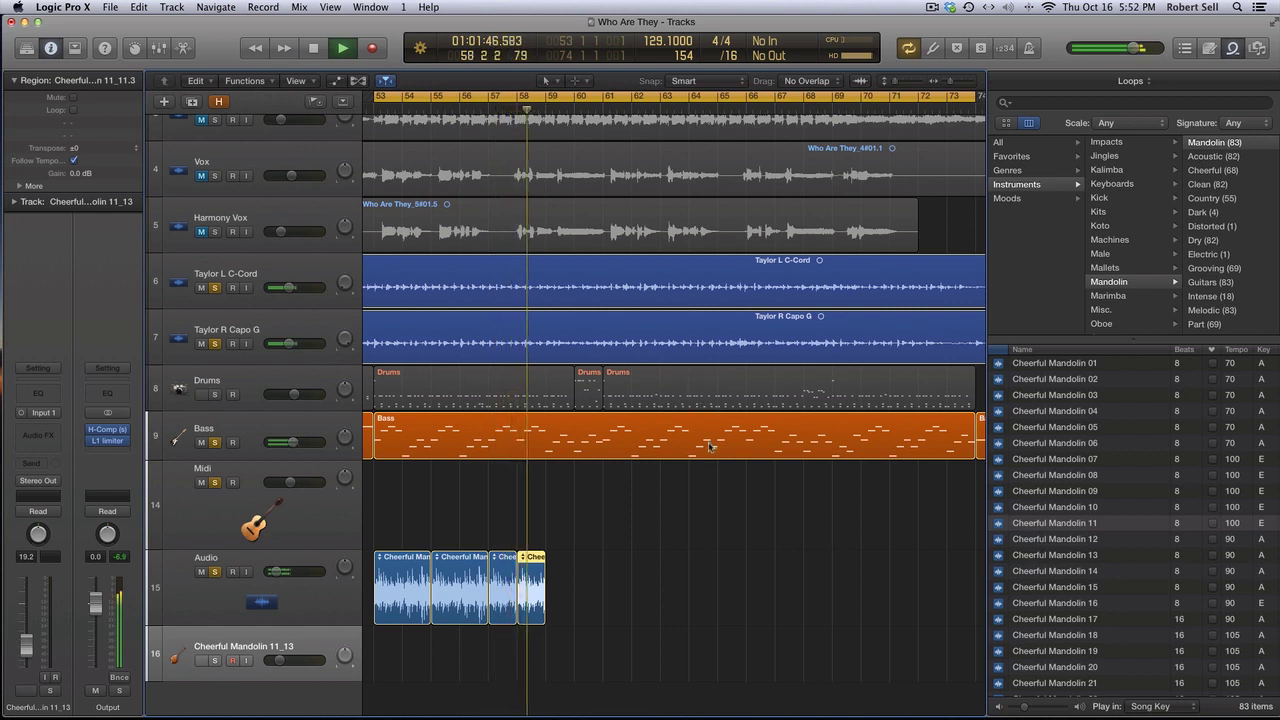
pyautogui.press('space')
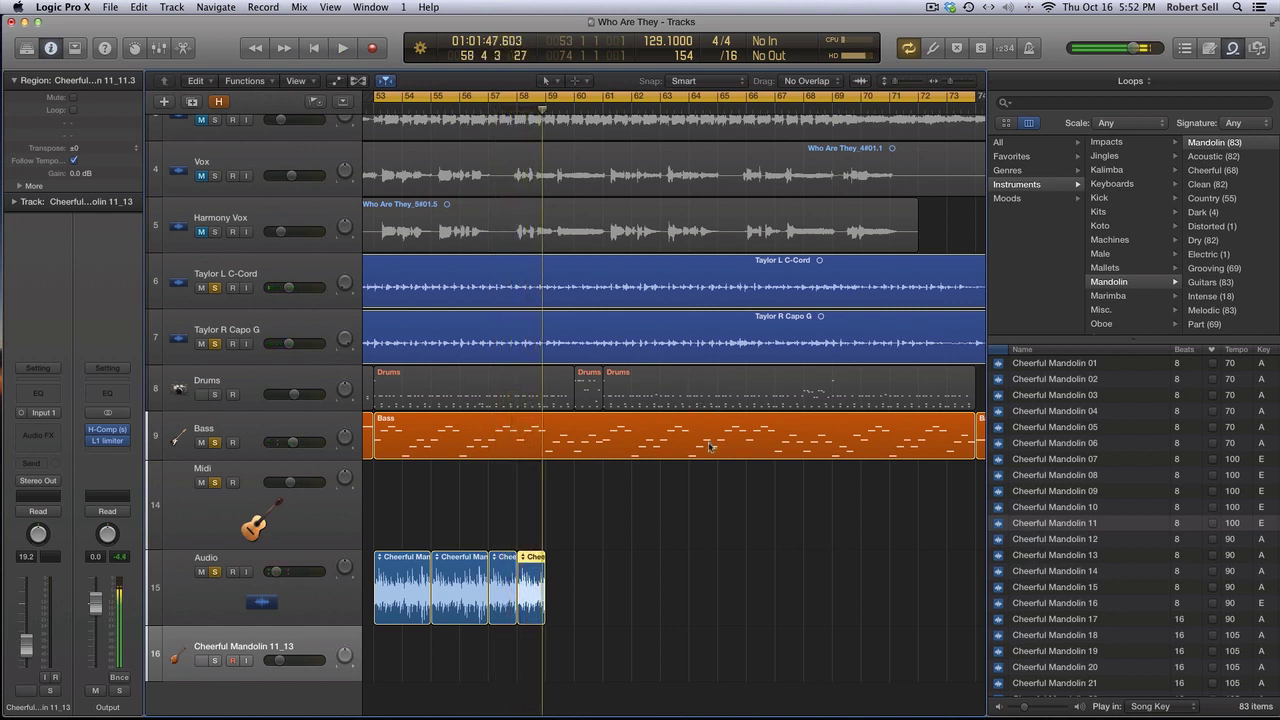
# - Turn off Cycle, mute the Cheerful Mandolin 11_13 track, and add a region copy at bar 59
pyautogui.press('c')
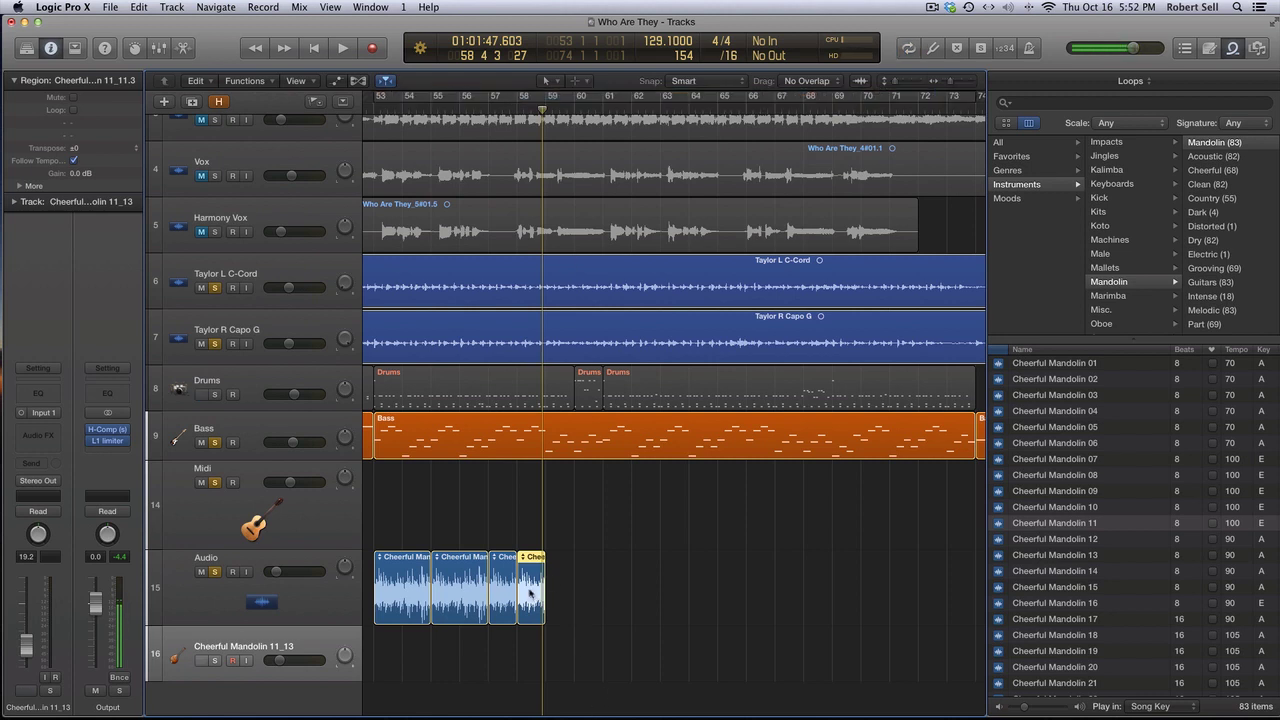
pyautogui.press('space')
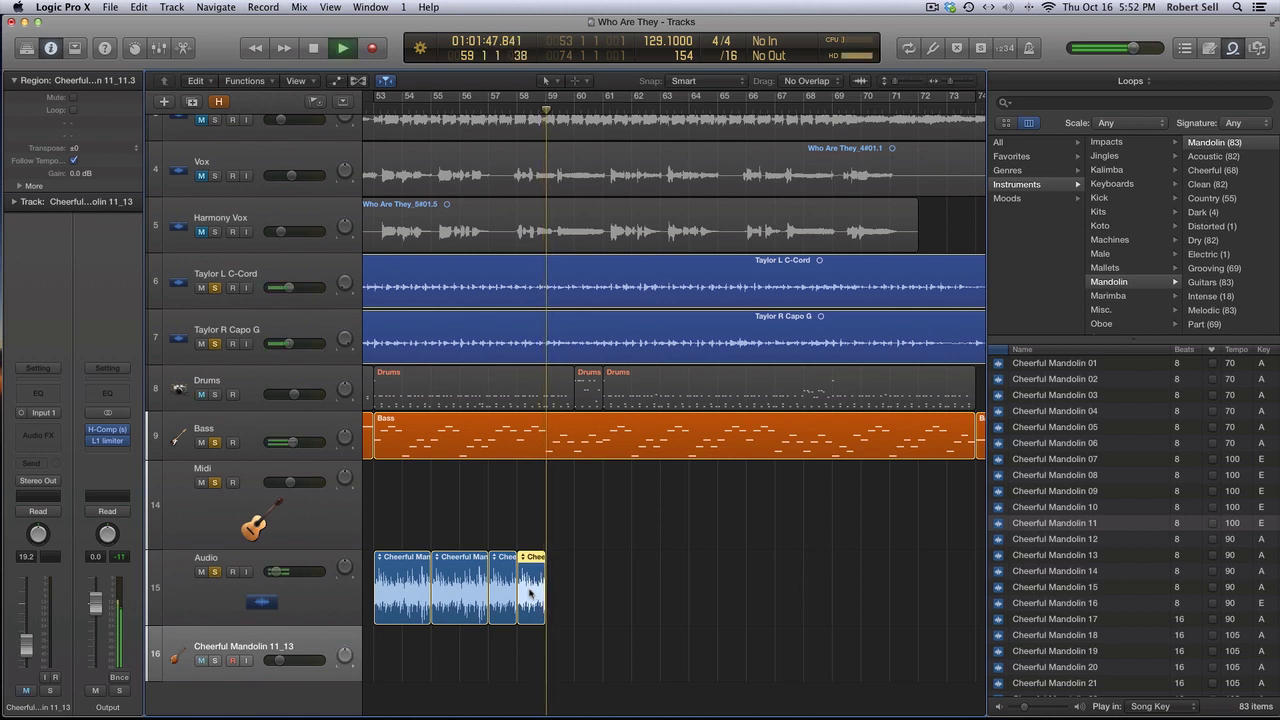
pyautogui.press('space')
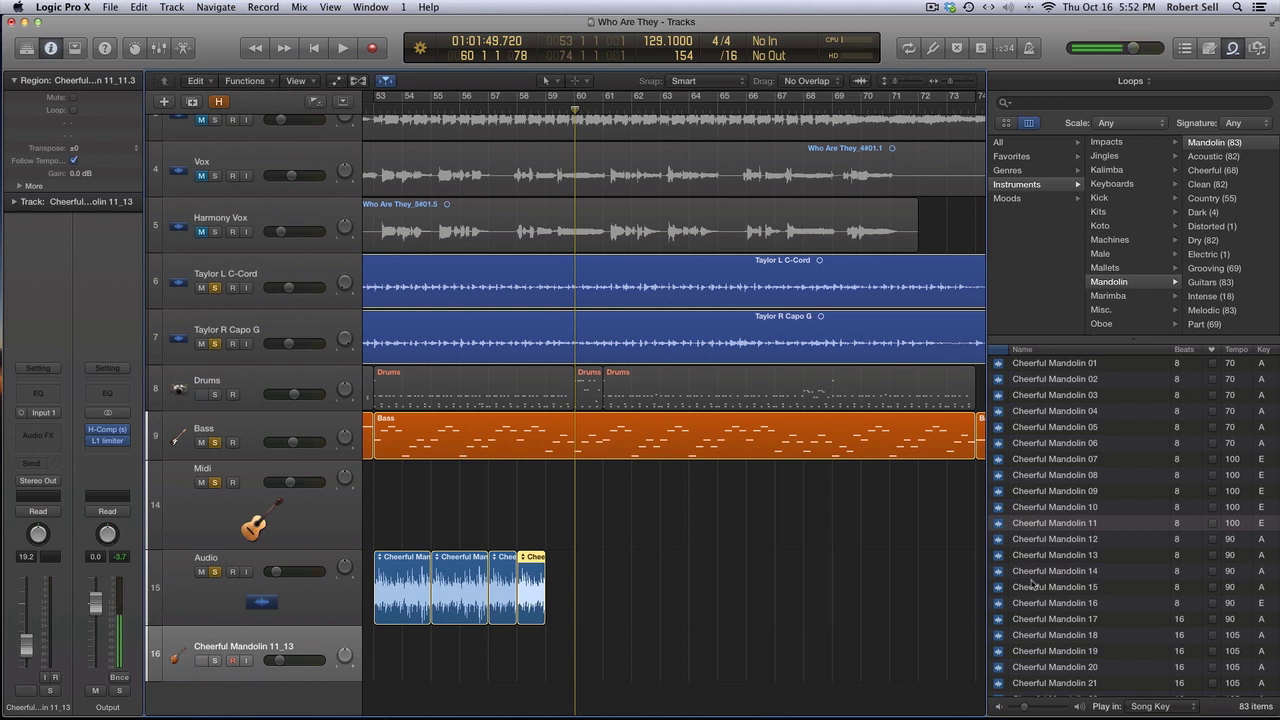
pyautogui.hotkey('ctrl', 'm')
pyautogui.hotkey('ctrl', 'm')
pyautogui.moveTo(466, 597); pyautogui.dragTo(658, 618)
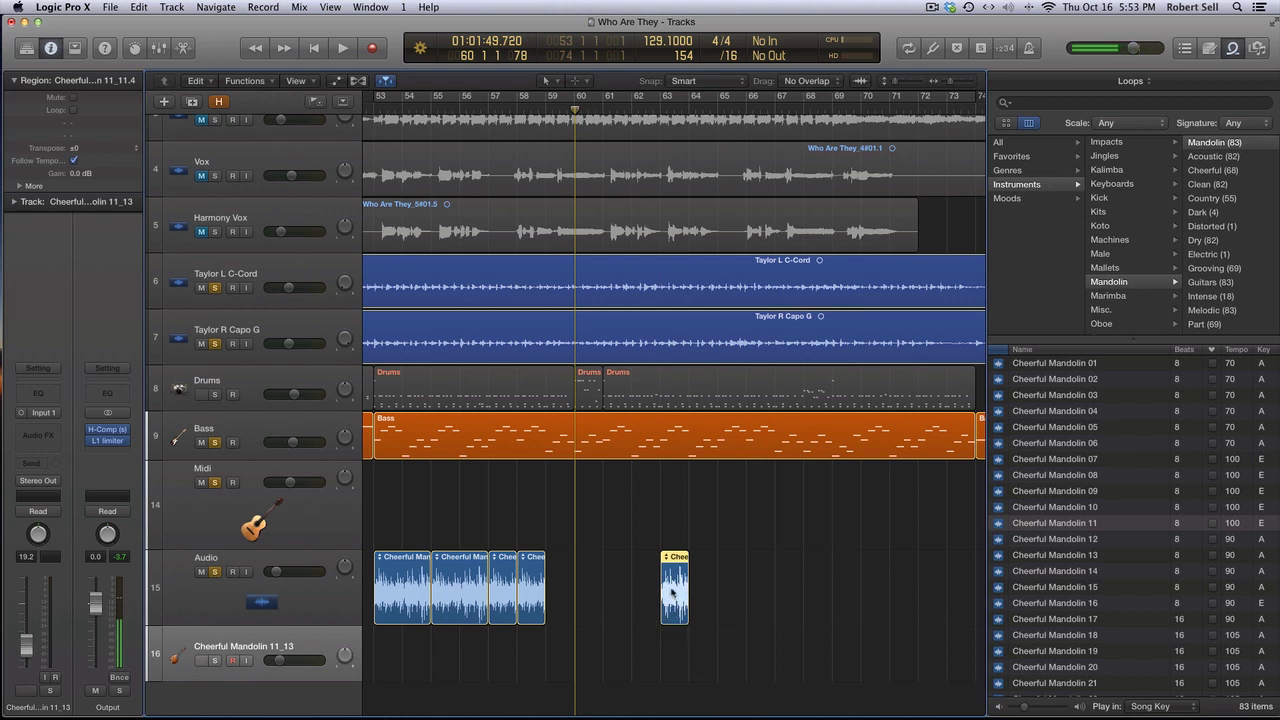
pyautogui.moveTo(674, 594); pyautogui.dragTo(562, 598)
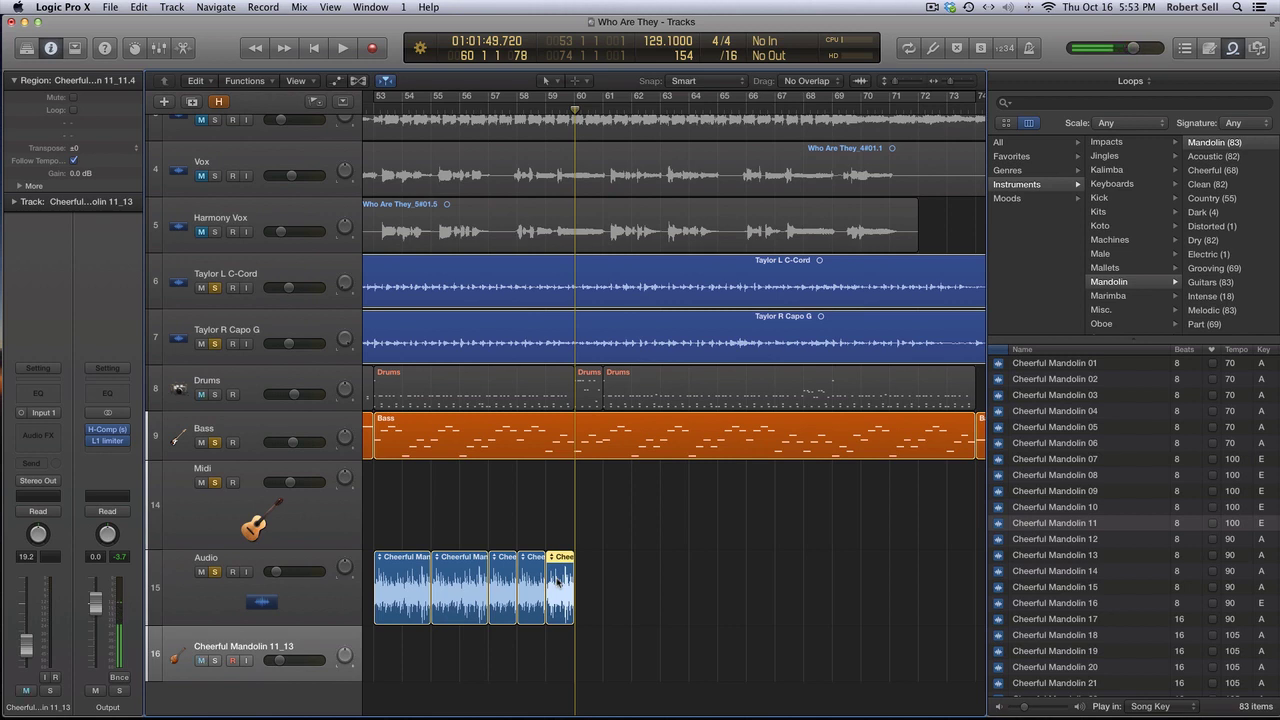
pyautogui.click(343, 103)
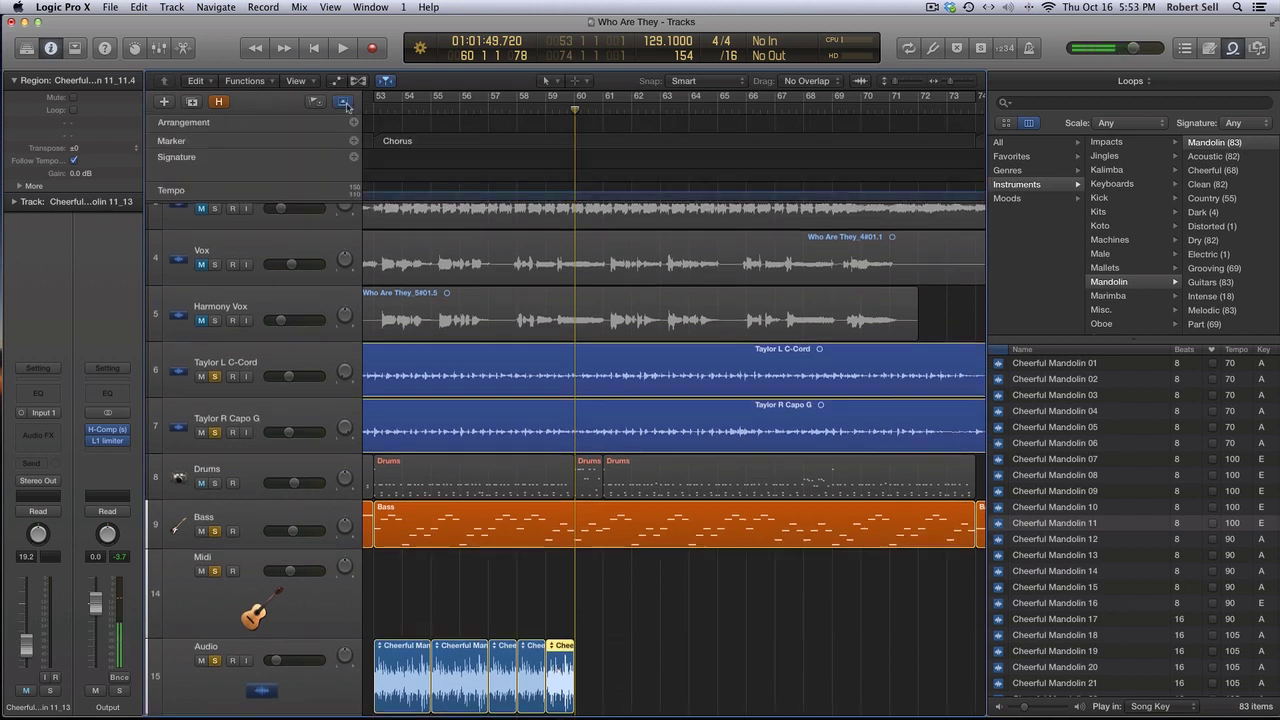
pyautogui.rightClick(253, 174)
pyautogui.press('Escape')
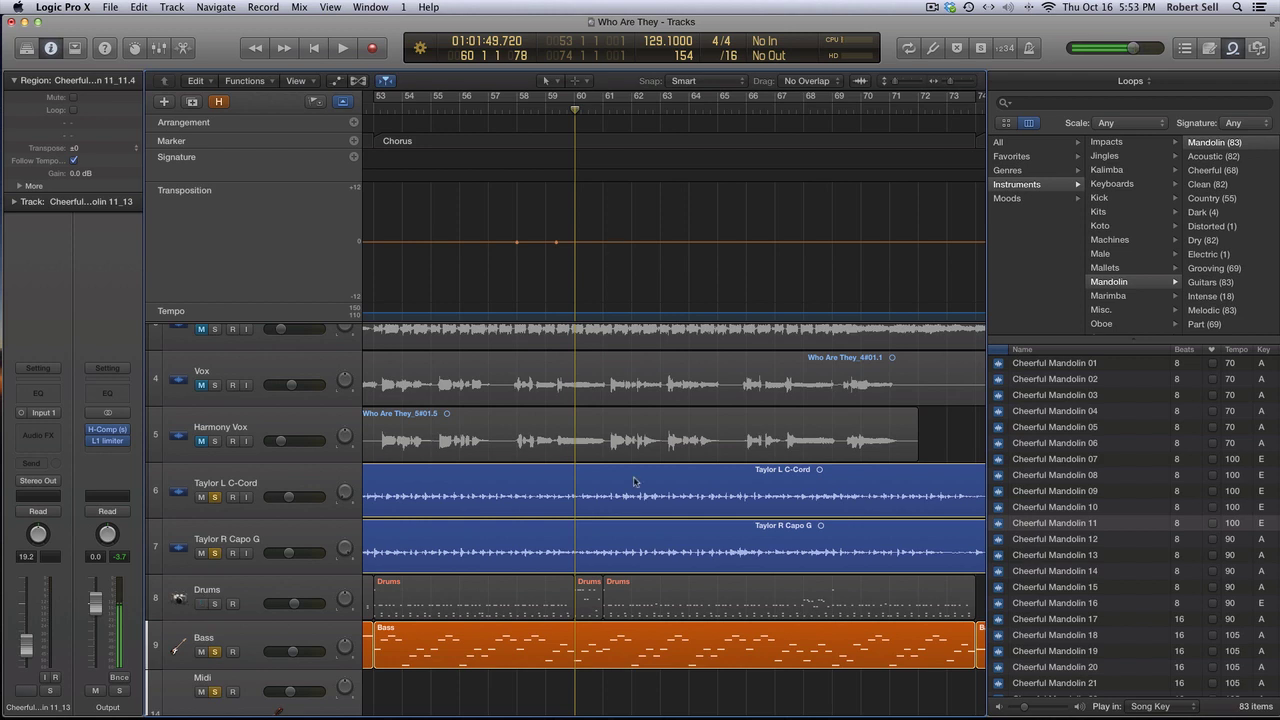
pyautogui.hscroll(-2, 608, 549)
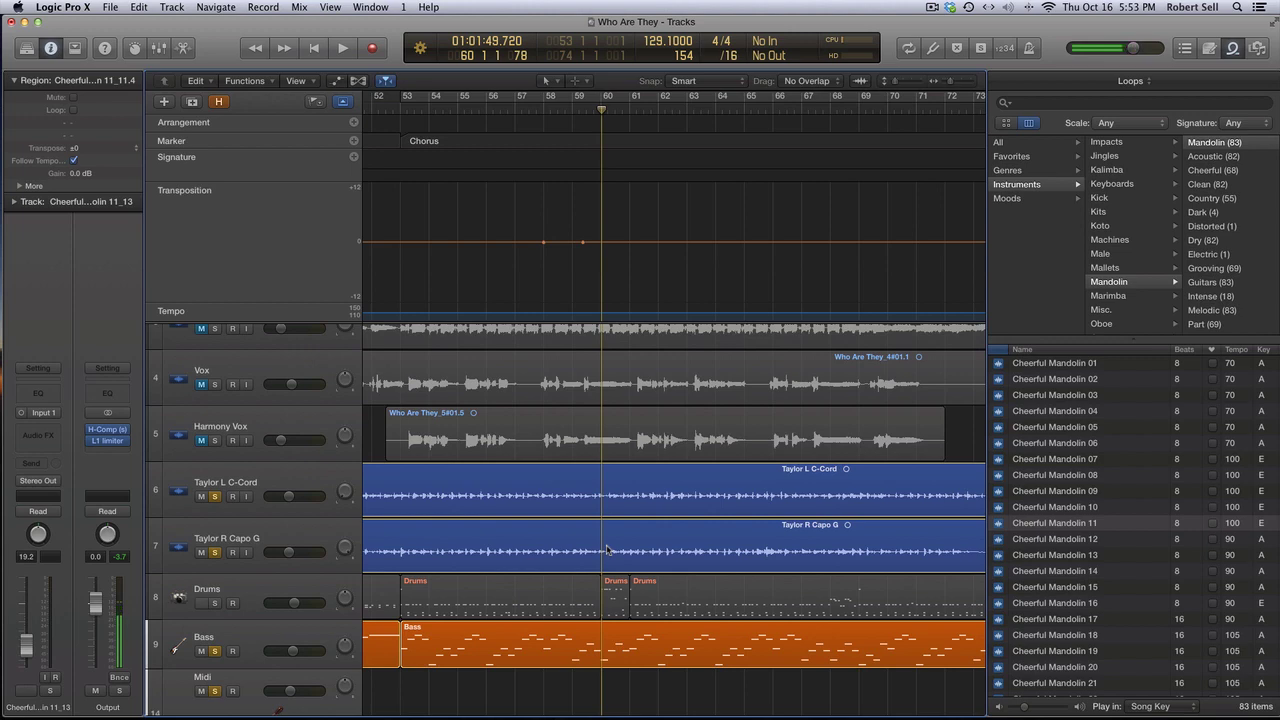
pyautogui.rightClick(233, 220)
pyautogui.click(276, 282)
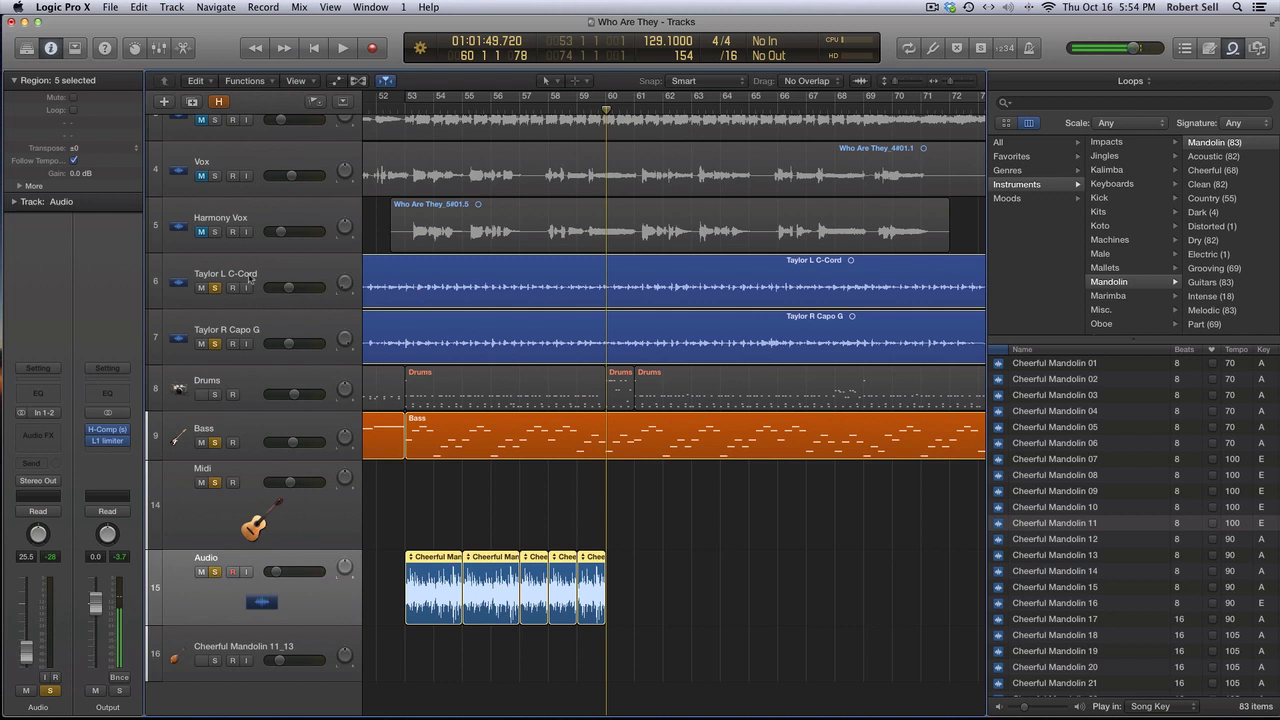
# - Enable flex on the Taylor L C-Cord region, then transpose the five Cheerful Mandolin regions to +2
pyautogui.click(283, 274)
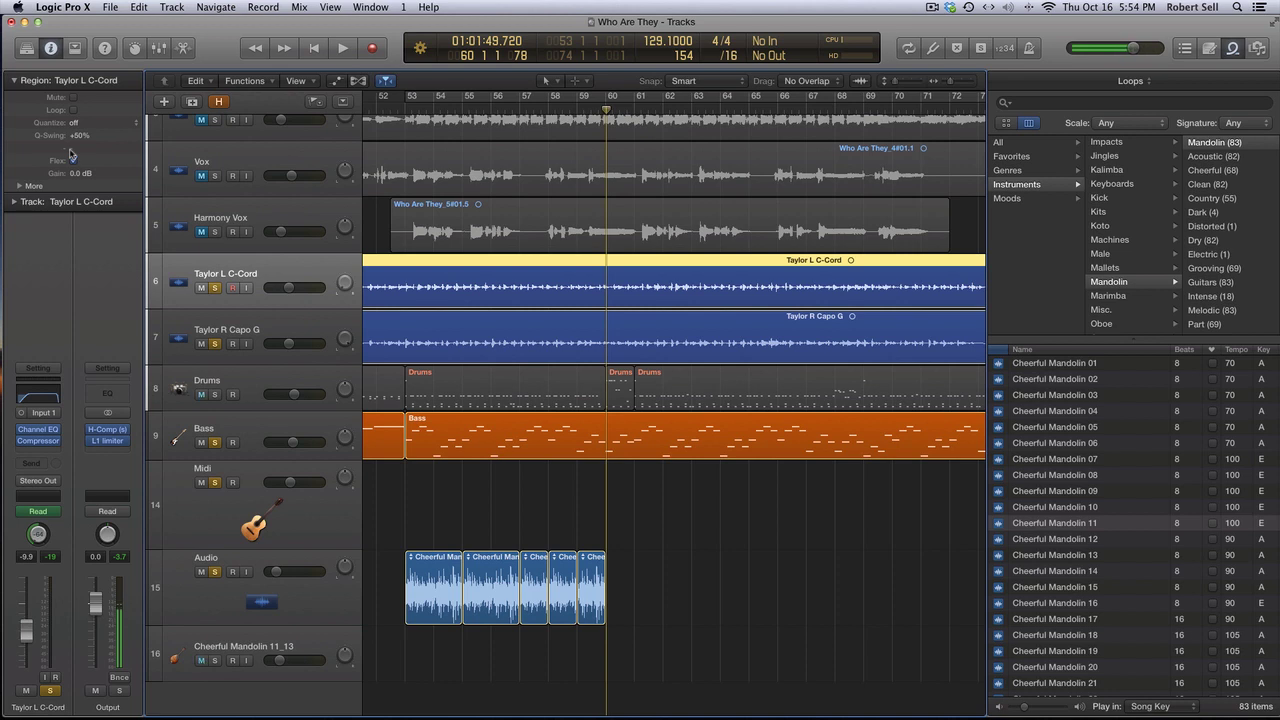
pyautogui.click(73, 159)
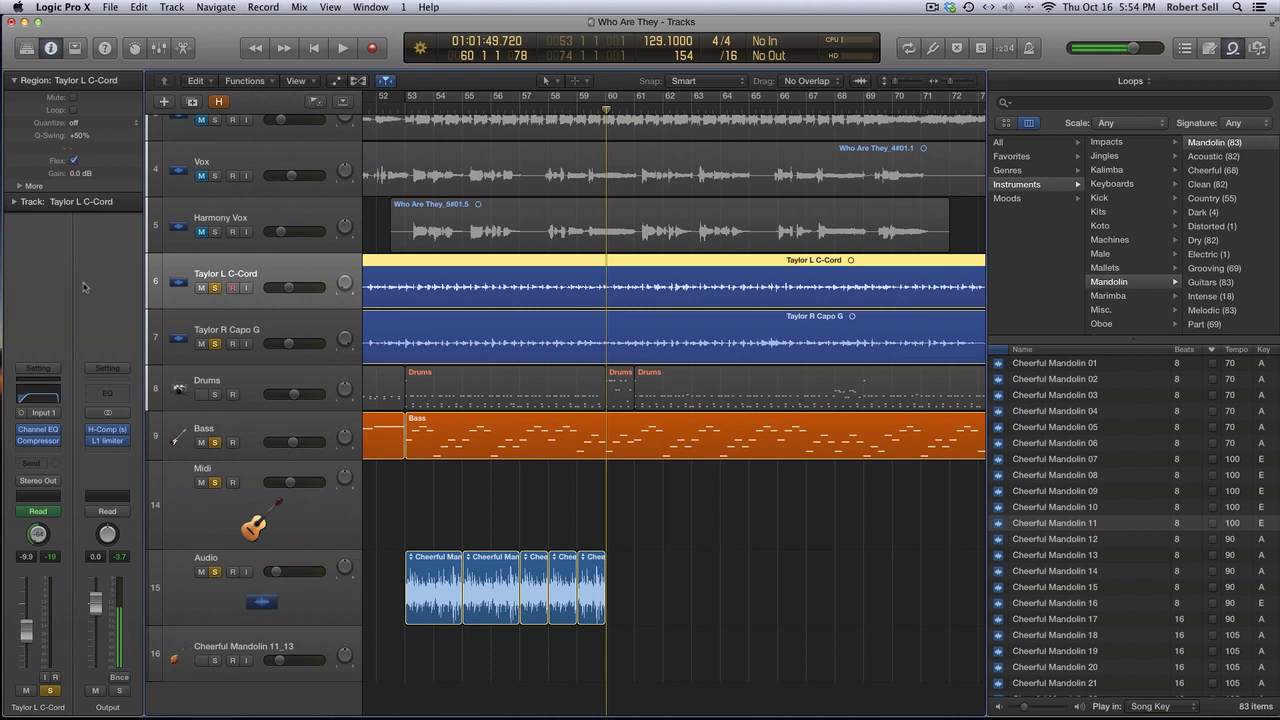
pyautogui.click(264, 430)
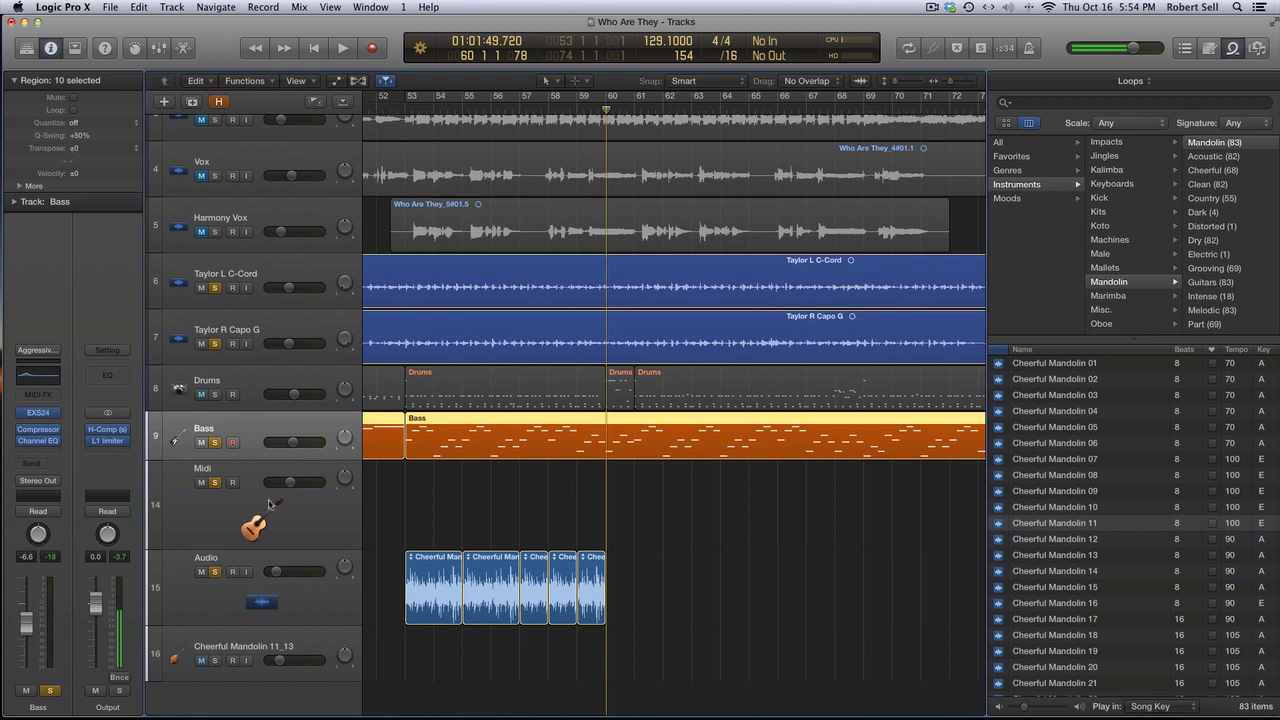
pyautogui.click(297, 596)
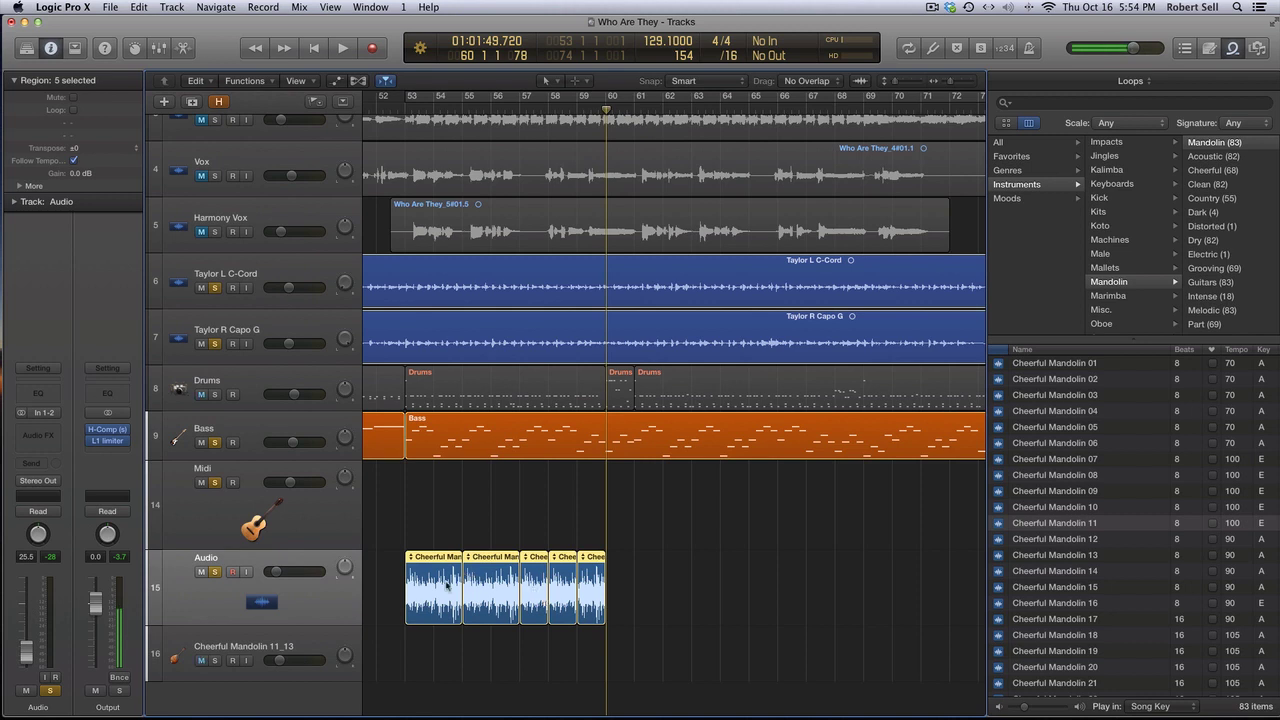
pyautogui.moveTo(76, 150); pyautogui.dragTo(82, 145)
# - Turn on the cycle range and briefly audition the looped playback
pyautogui.click(453, 96)
pyautogui.press('space')
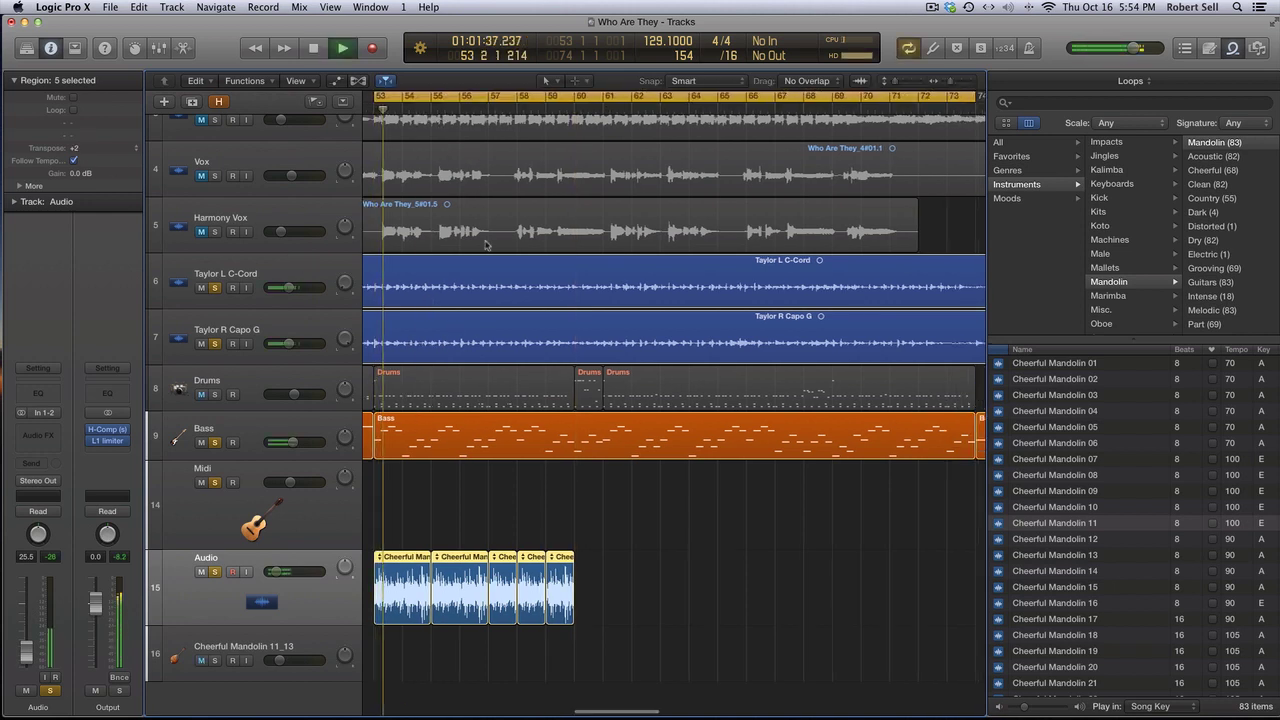
pyautogui.press('space')
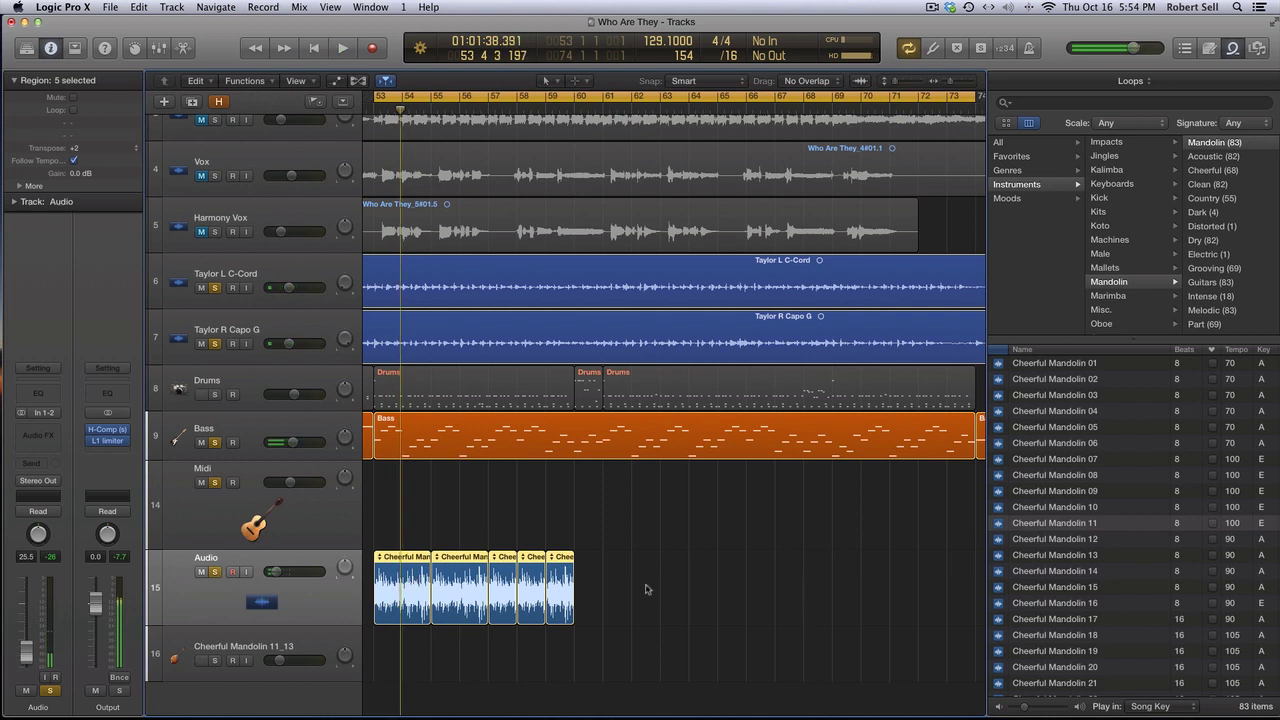
pyautogui.hscroll(-2, 300, 610)
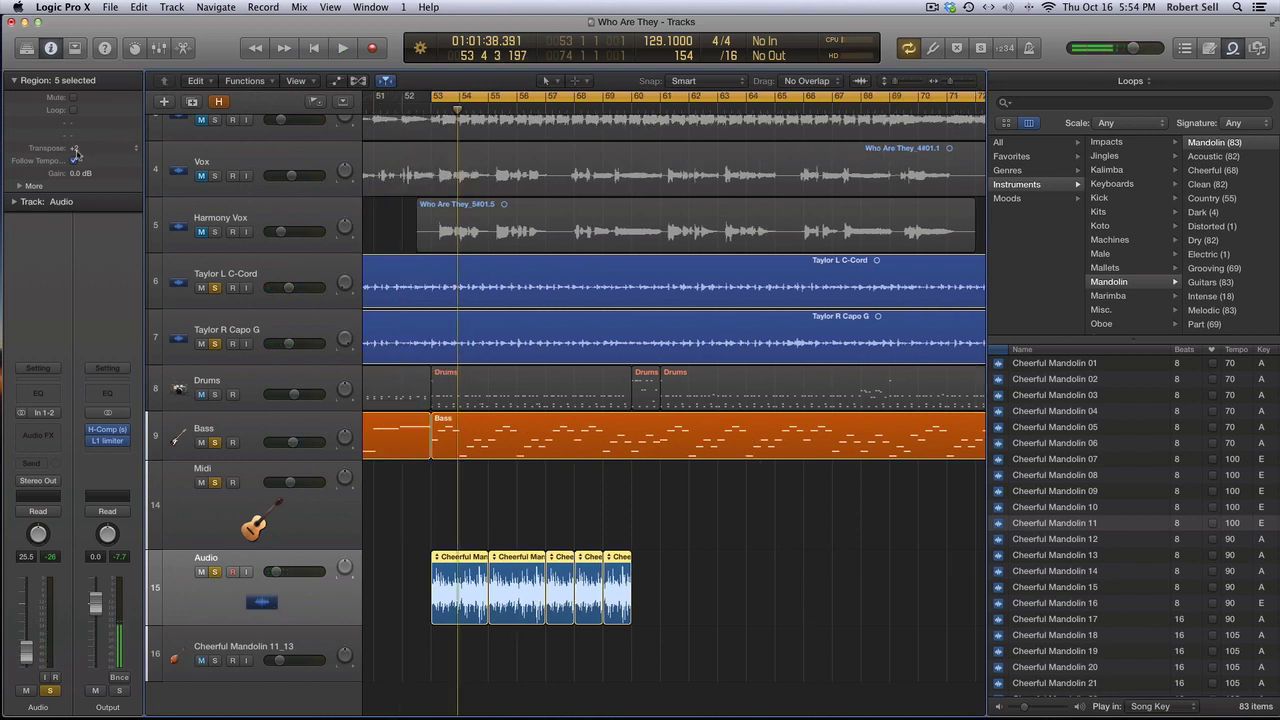
# - Select the mandolin regions one at a time to check their Transpose values in the inspector
pyautogui.click(671, 590)
pyautogui.click(622, 602)
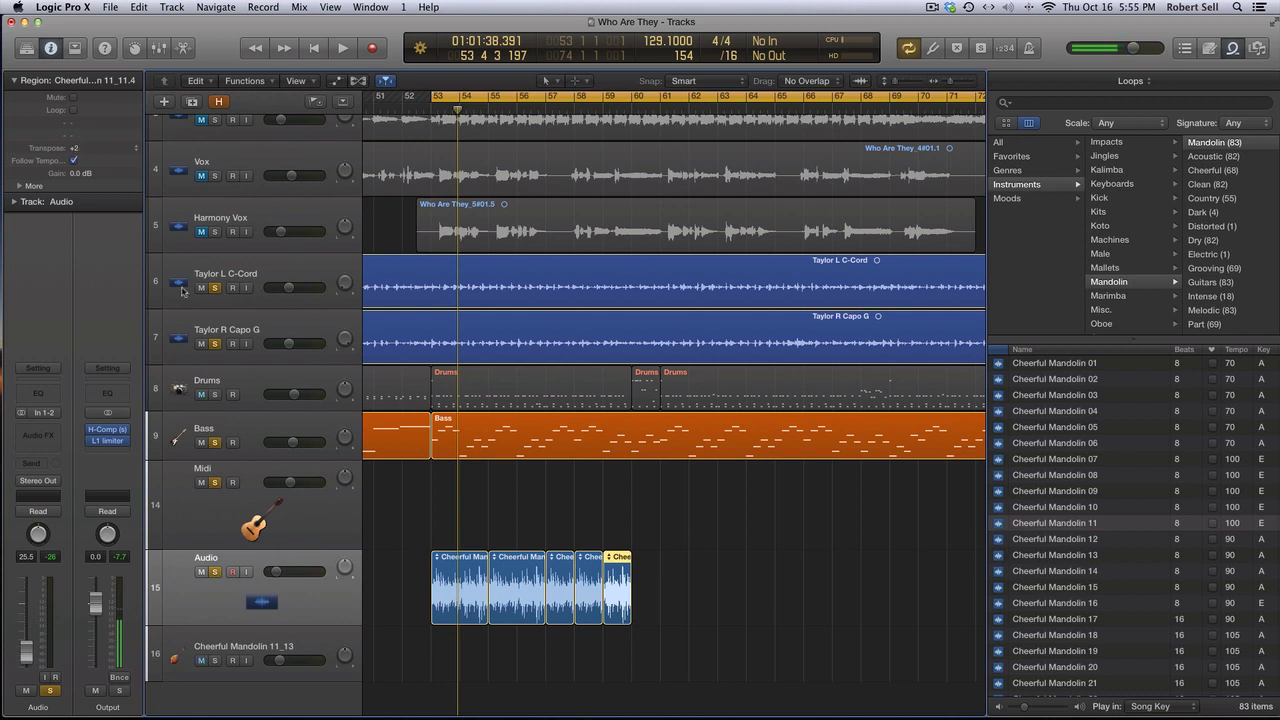
pyautogui.click(589, 586)
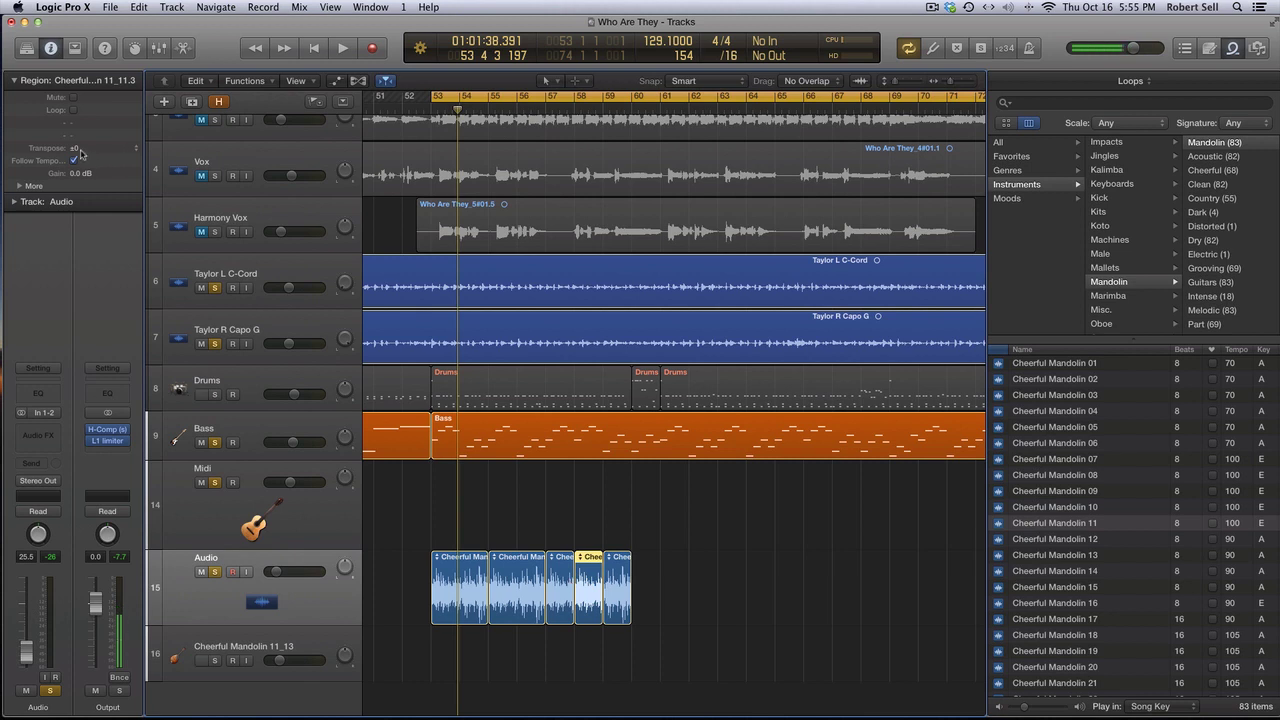
pyautogui.click(555, 576)
pyautogui.press('Left')
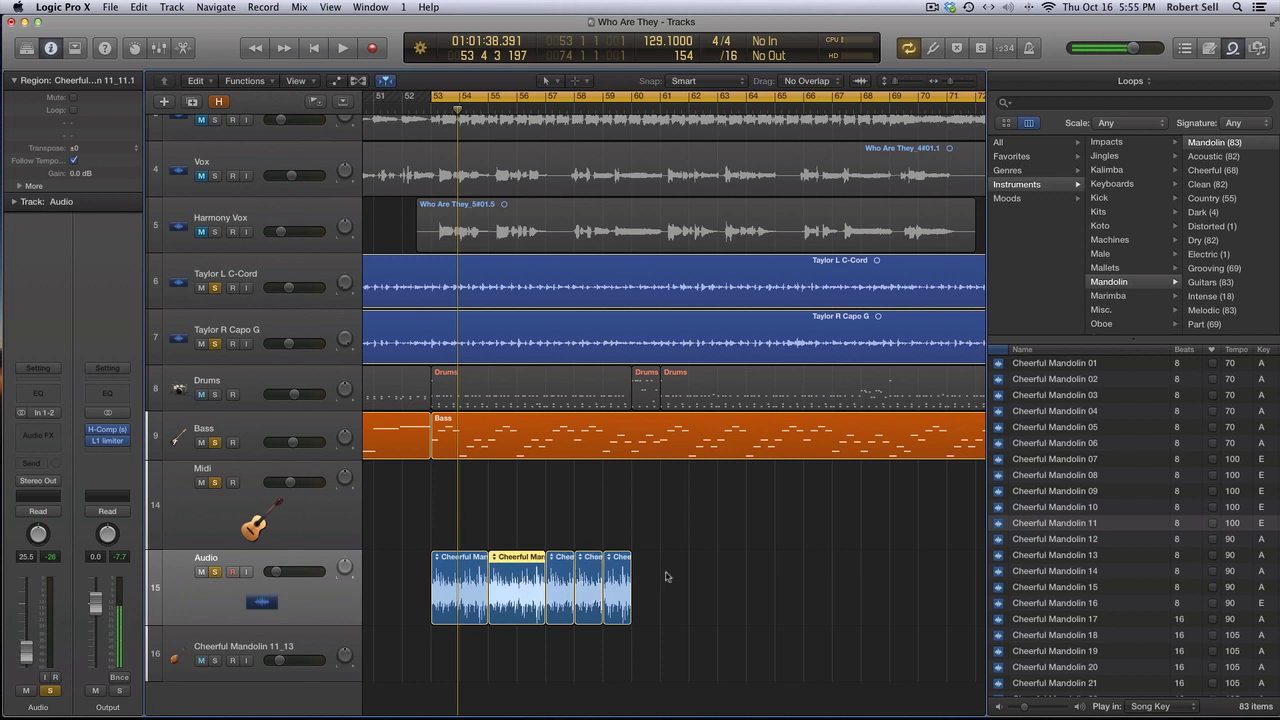
# - Turn off Cycle and play the song from bar 58
pyautogui.press('c')
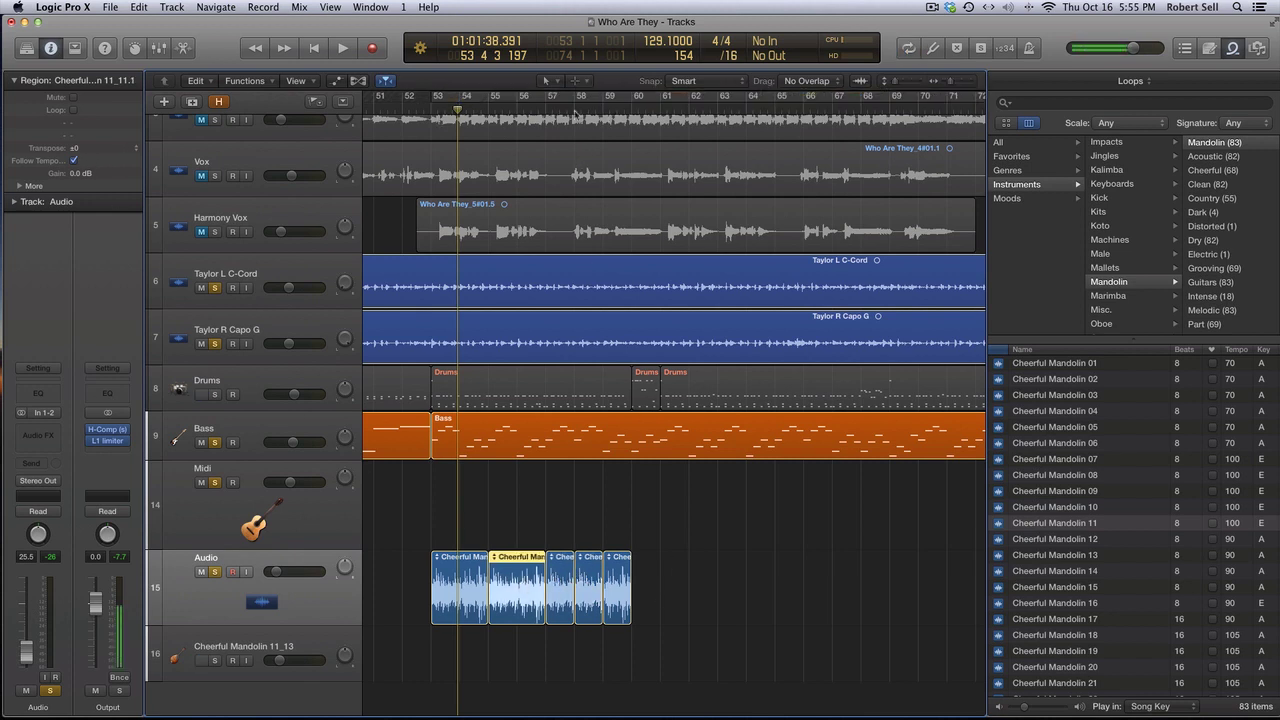
pyautogui.click(575, 111)
pyautogui.press('space')
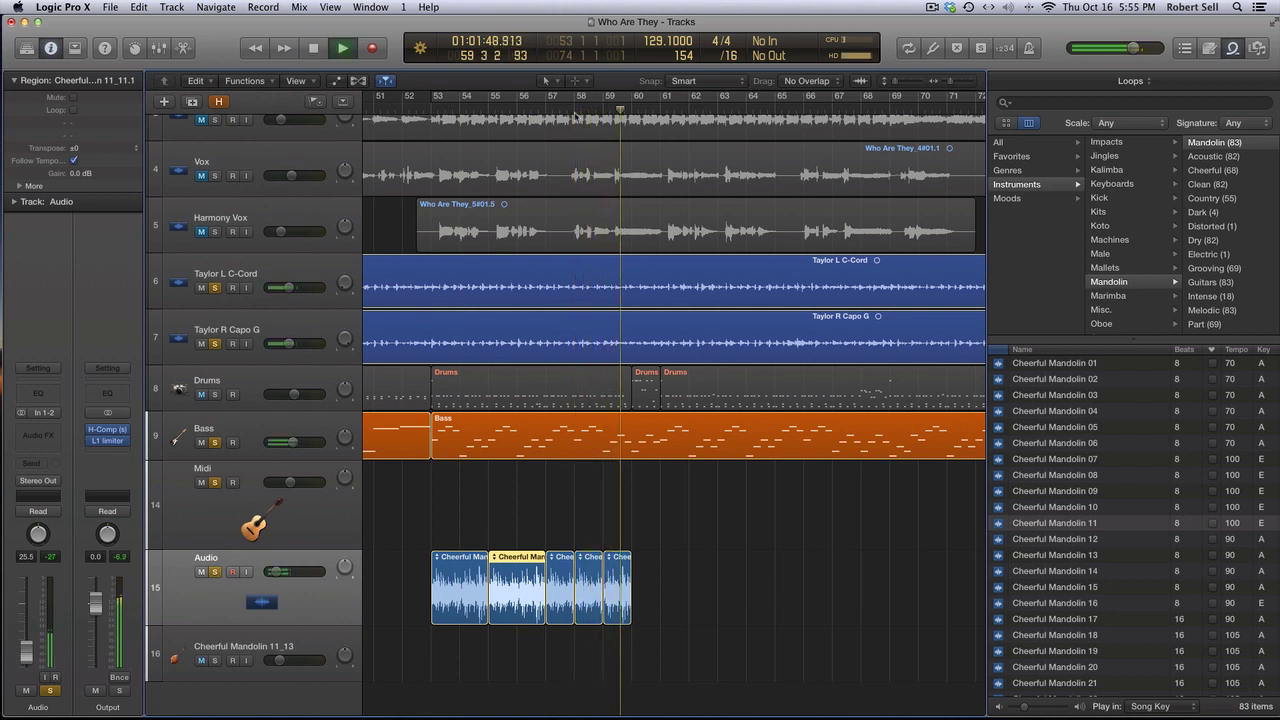
pyautogui.press('space')
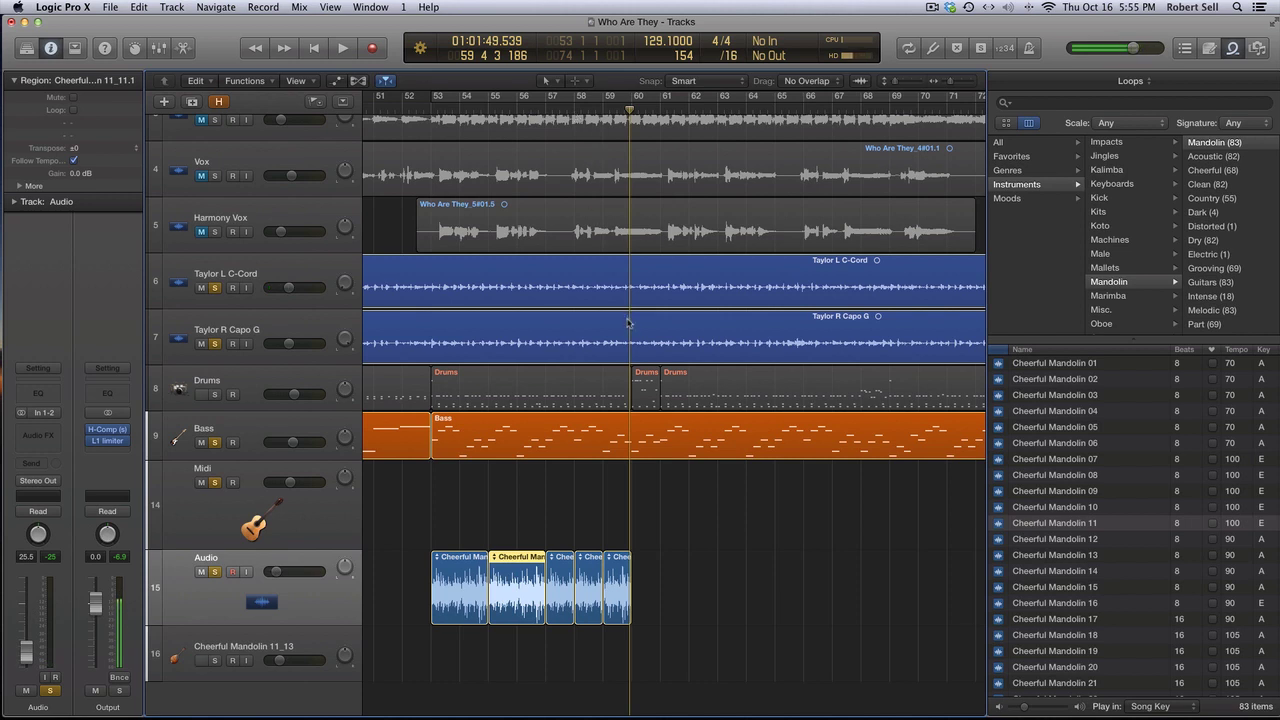
pyautogui.press('space')
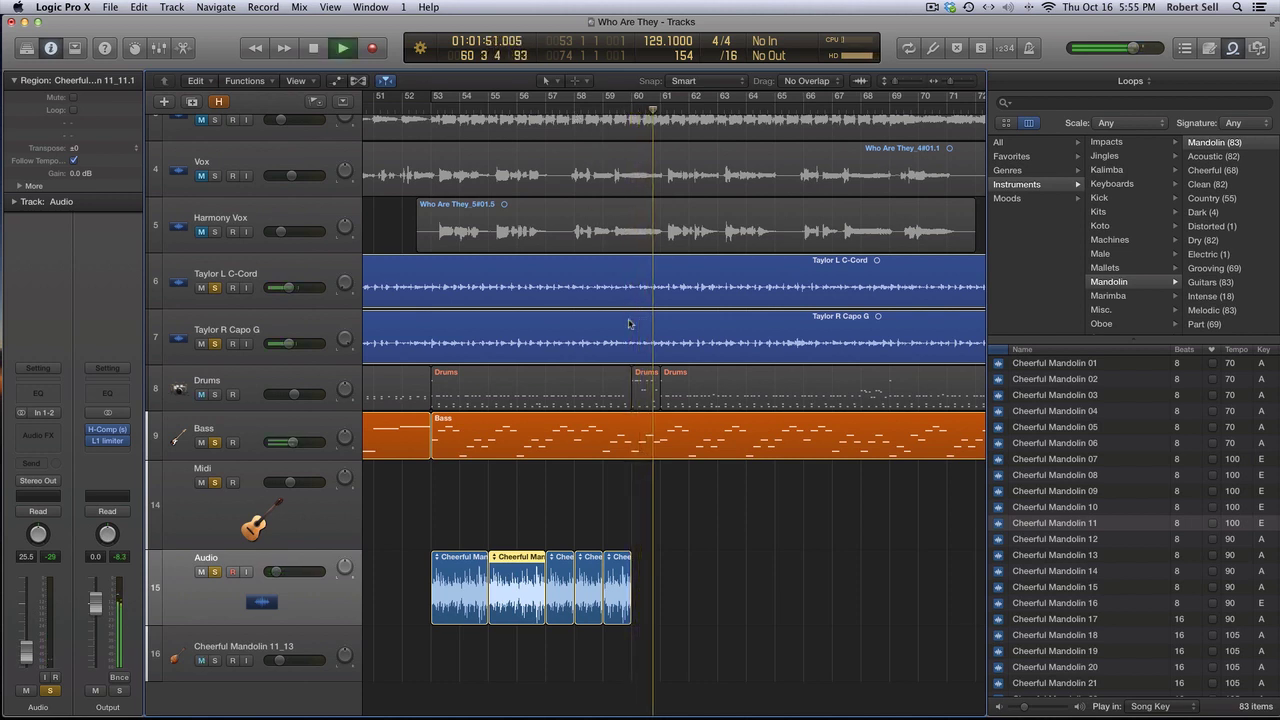
# - Copy the fifth mandolin region to bar 61, then copy all six regions eight bars later
pyautogui.press('space')
pyautogui.click(620, 598)
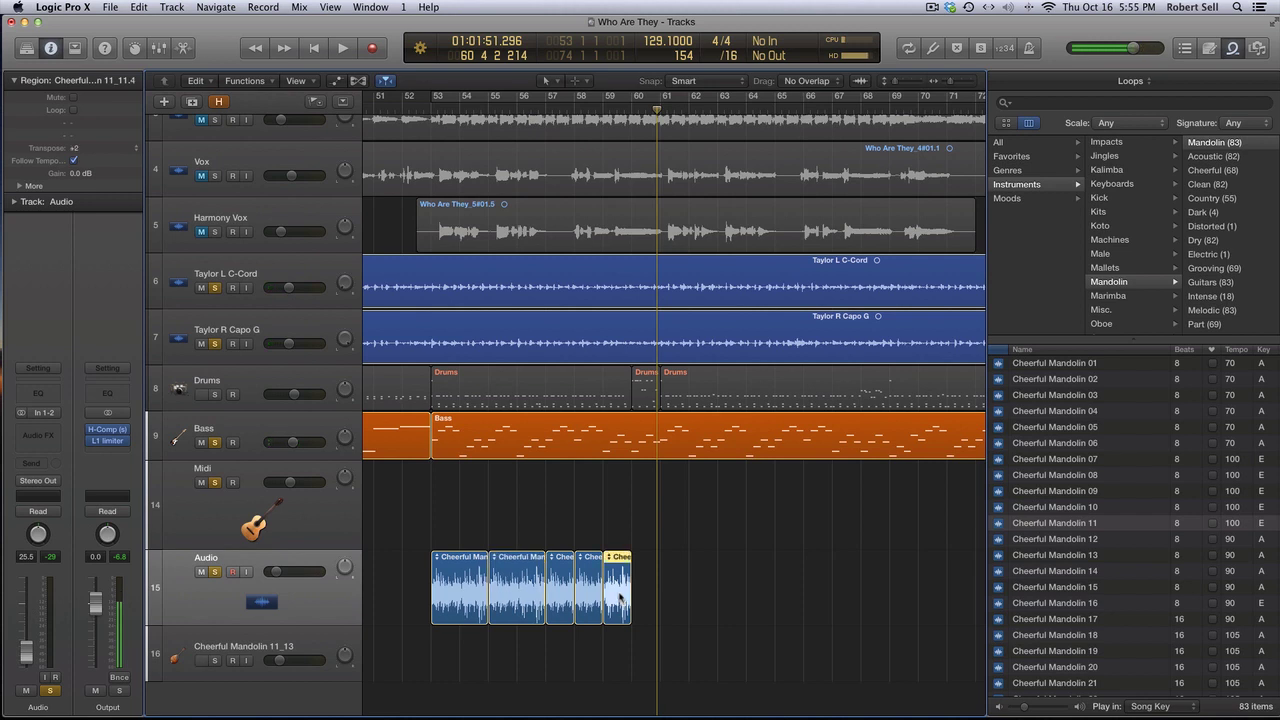
pyautogui.moveTo(620, 598); pyautogui.dragTo(648, 597)
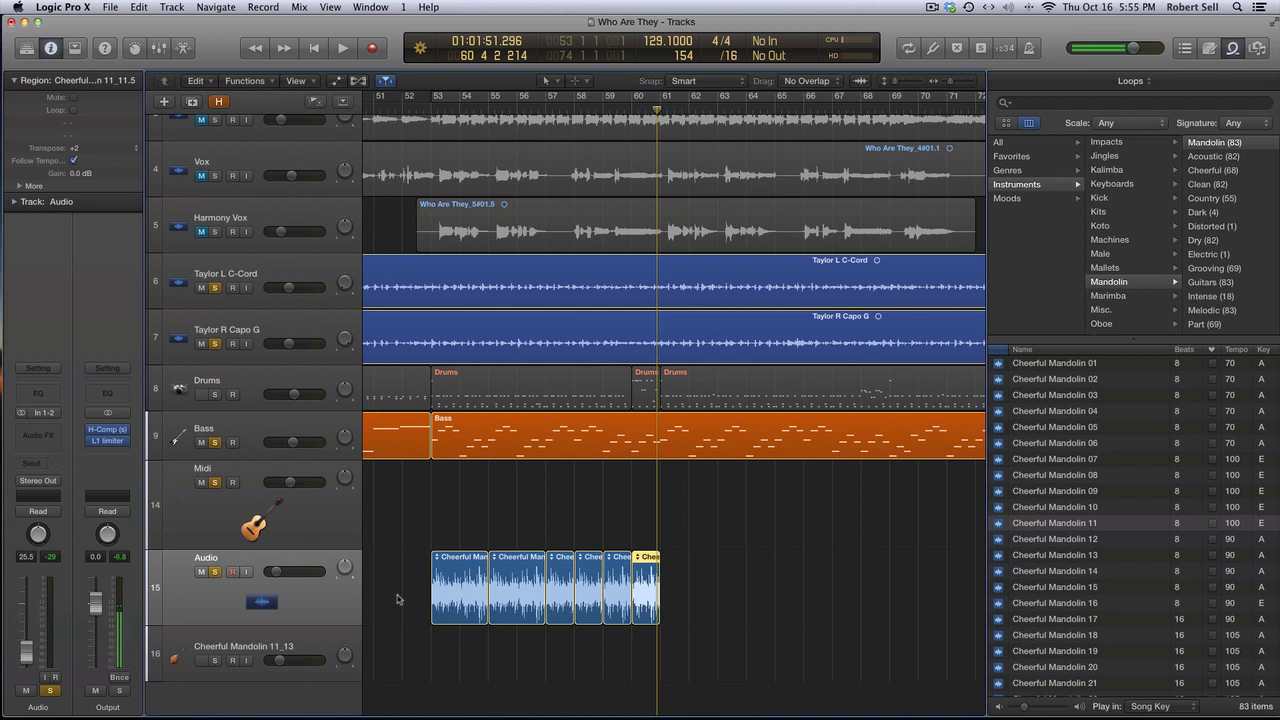
pyautogui.moveTo(397, 599); pyautogui.dragTo(836, 590)
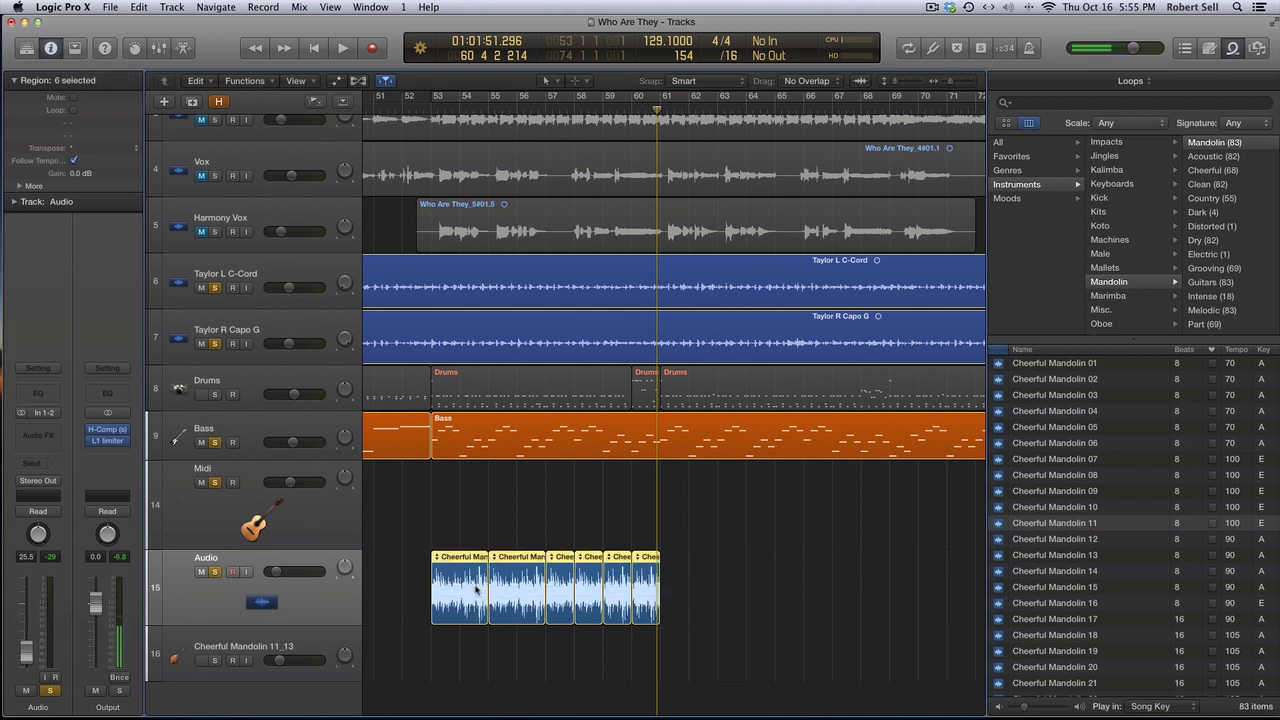
pyautogui.moveTo(474, 591); pyautogui.dragTo(697, 583)
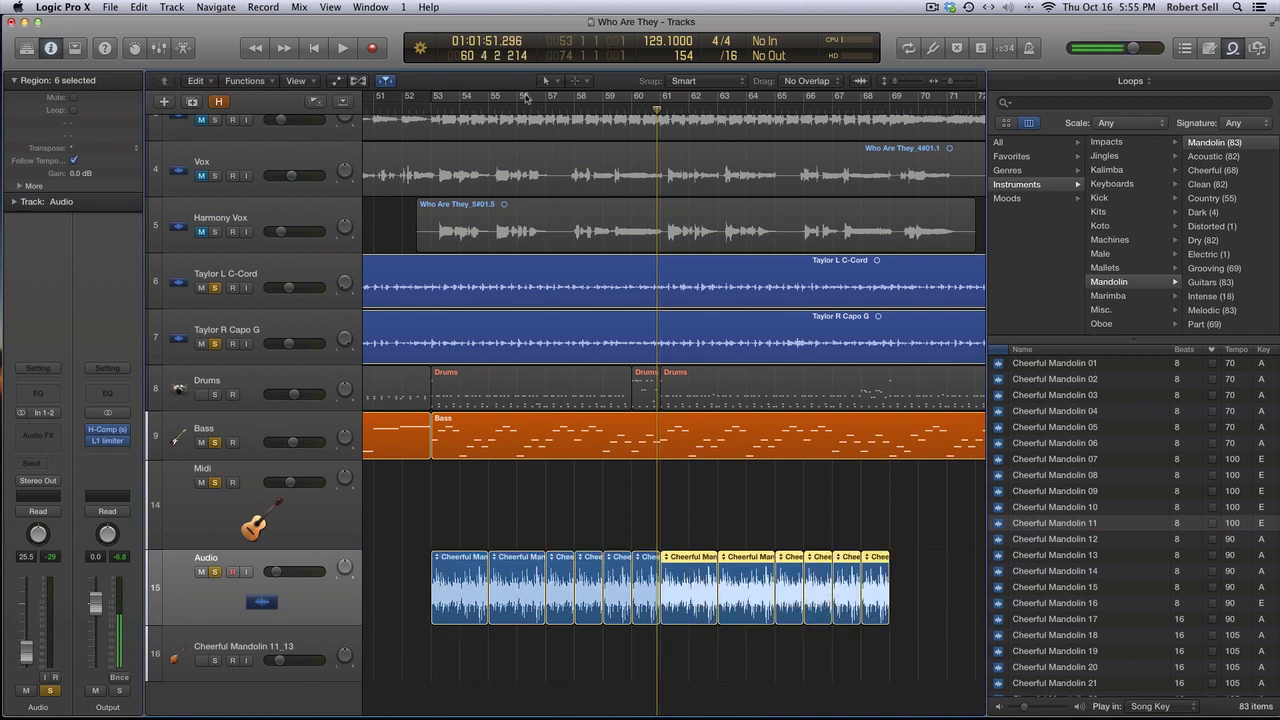
# - Play the cycle range from bar 53 and lower the Audio track volume to -27.0 dB
pyautogui.press('c')
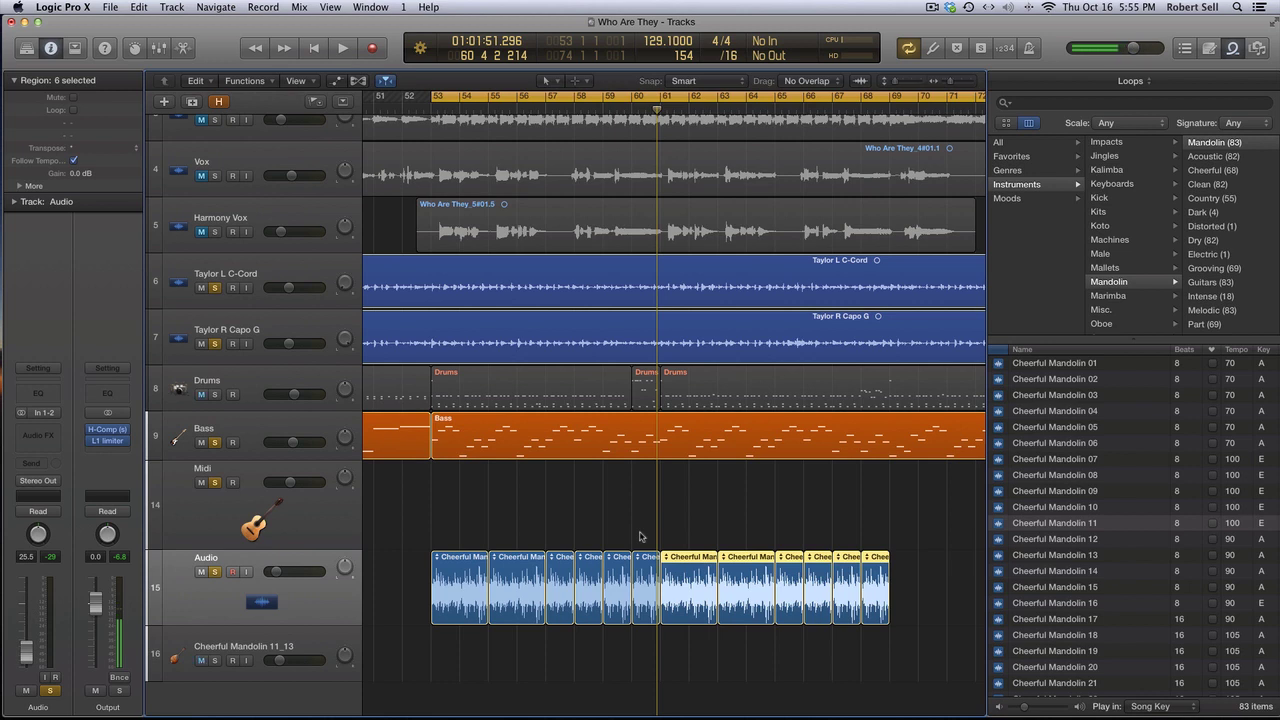
pyautogui.press('space')
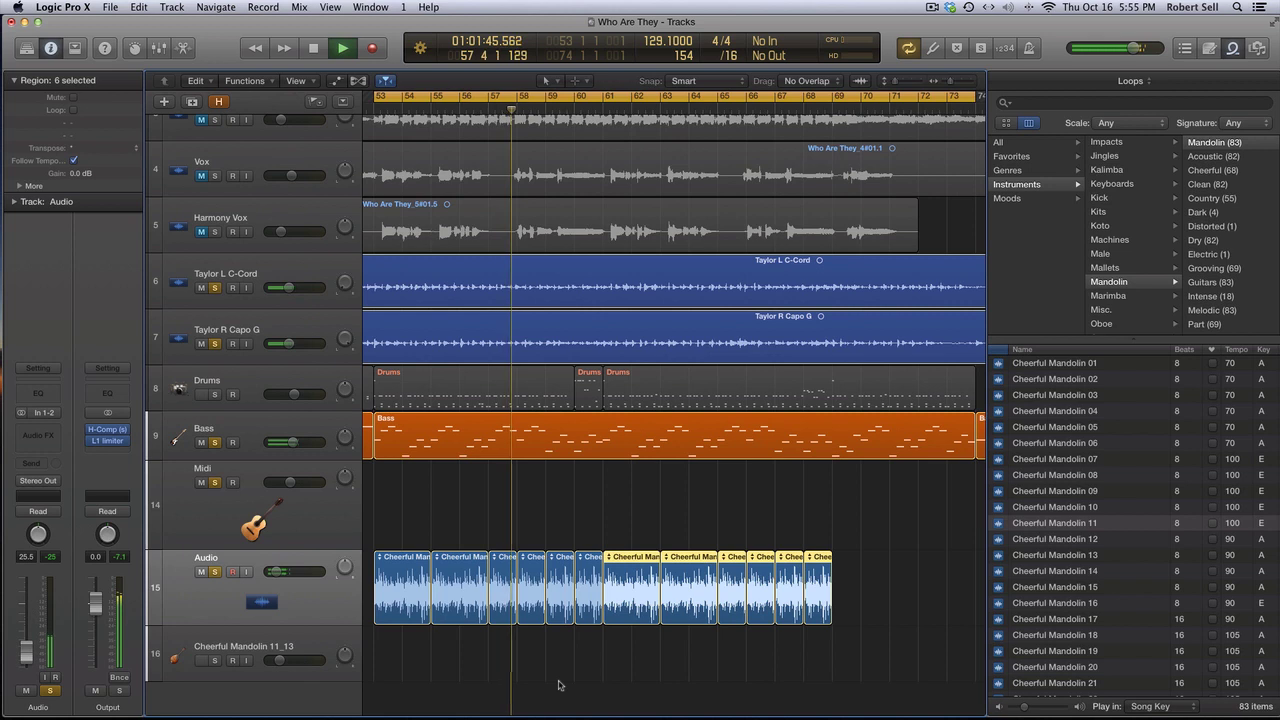
pyautogui.moveTo(278, 577); pyautogui.dragTo(274, 576)
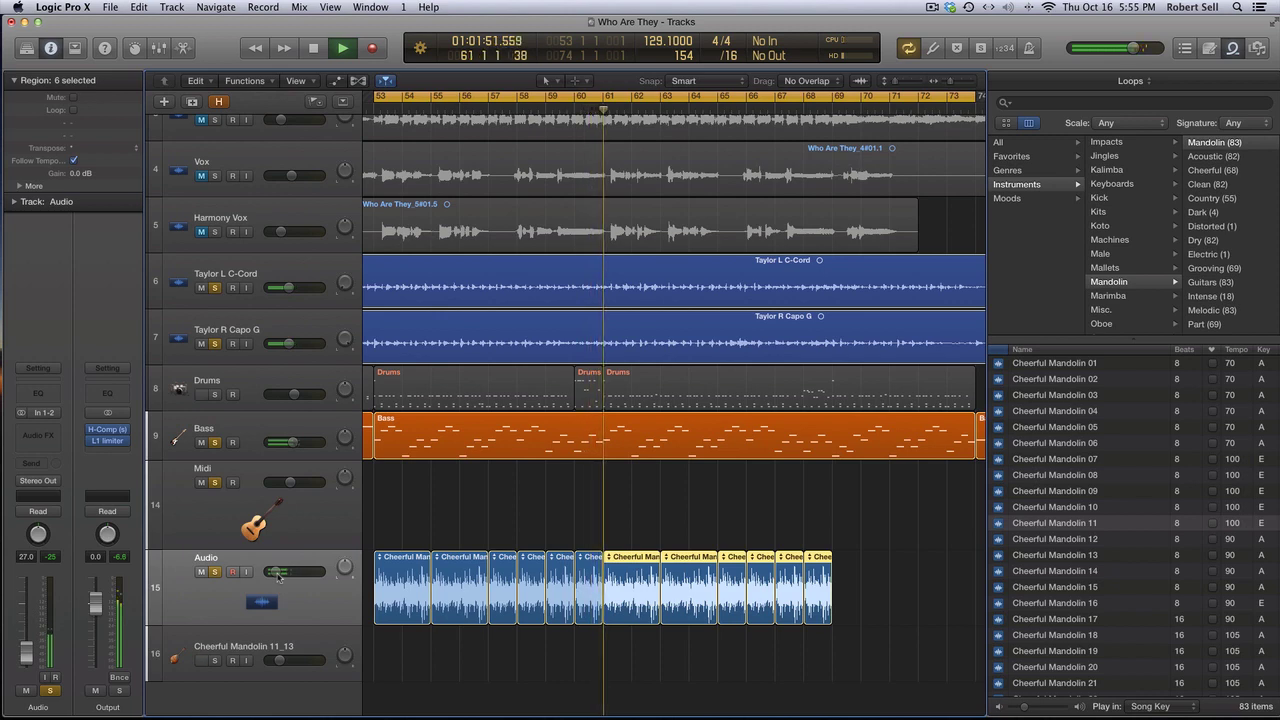
pyautogui.press('space')
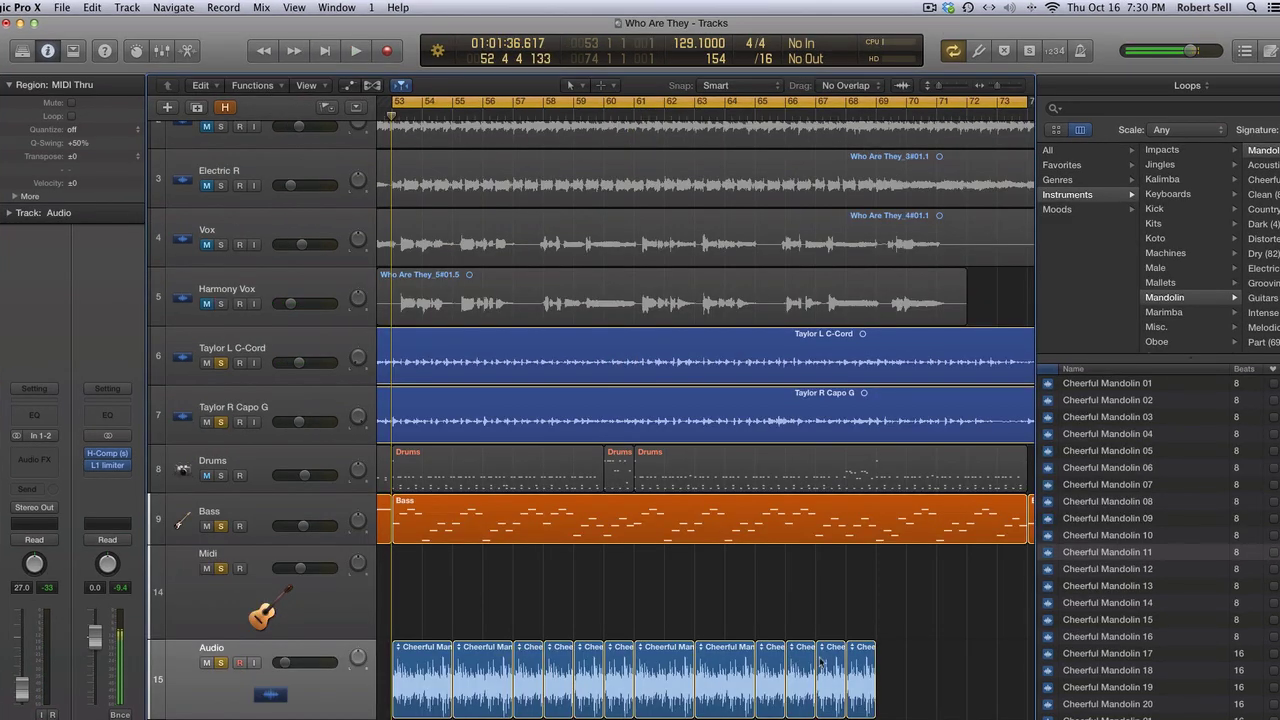
# - Bounce all mandolin regions in place with Source set to Leave, creating Cheerful Mandolin 11_11_bip_2
pyautogui.moveTo(893, 675); pyautogui.dragTo(422, 690)
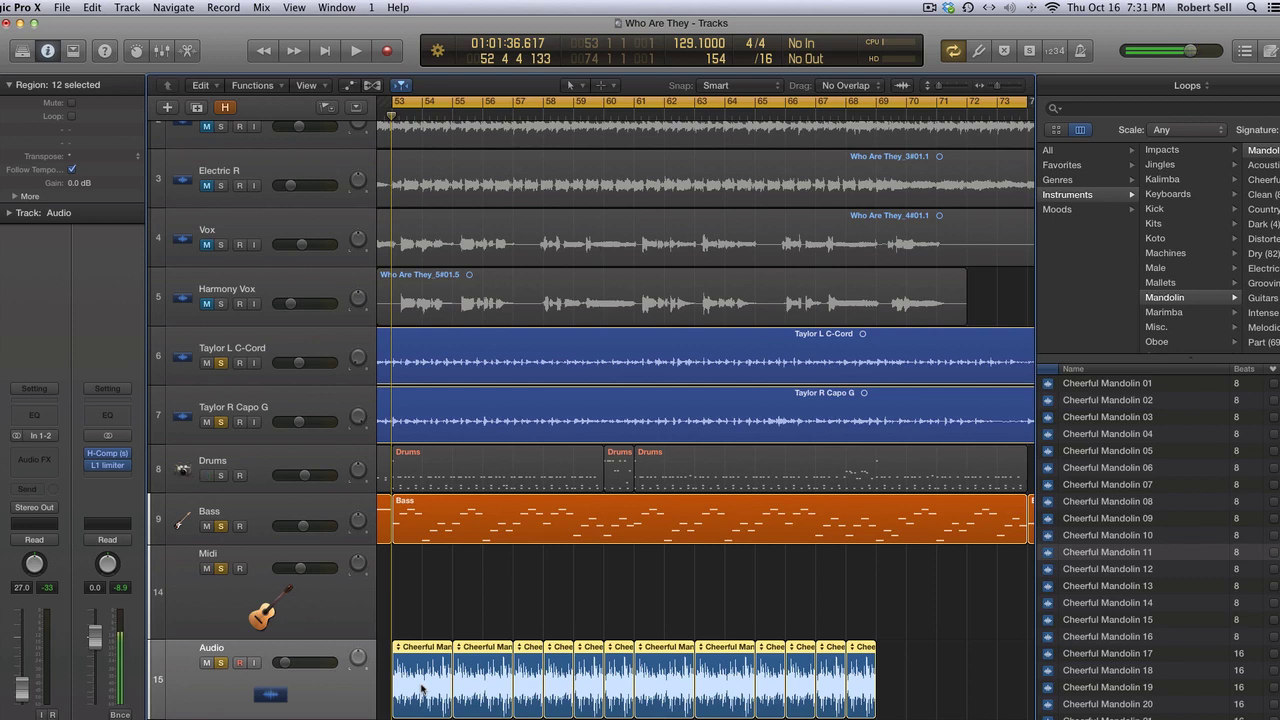
pyautogui.rightClick(422, 688)
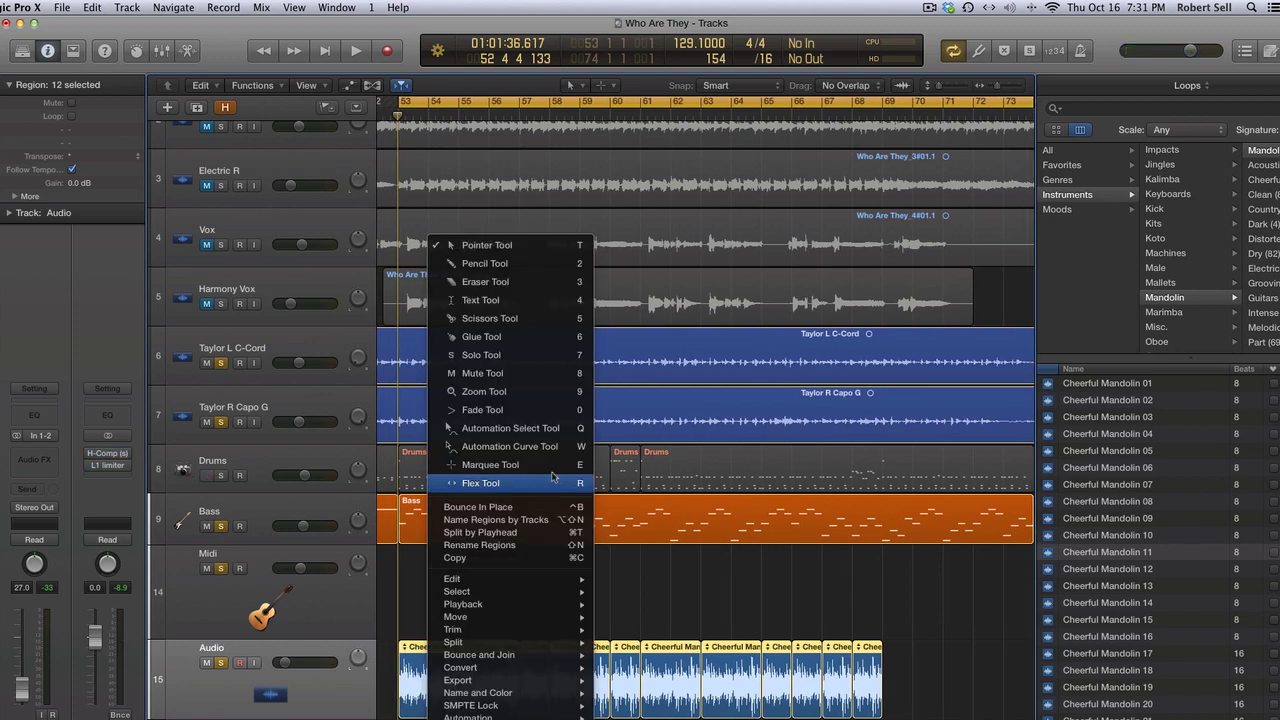
pyautogui.click(524, 508)
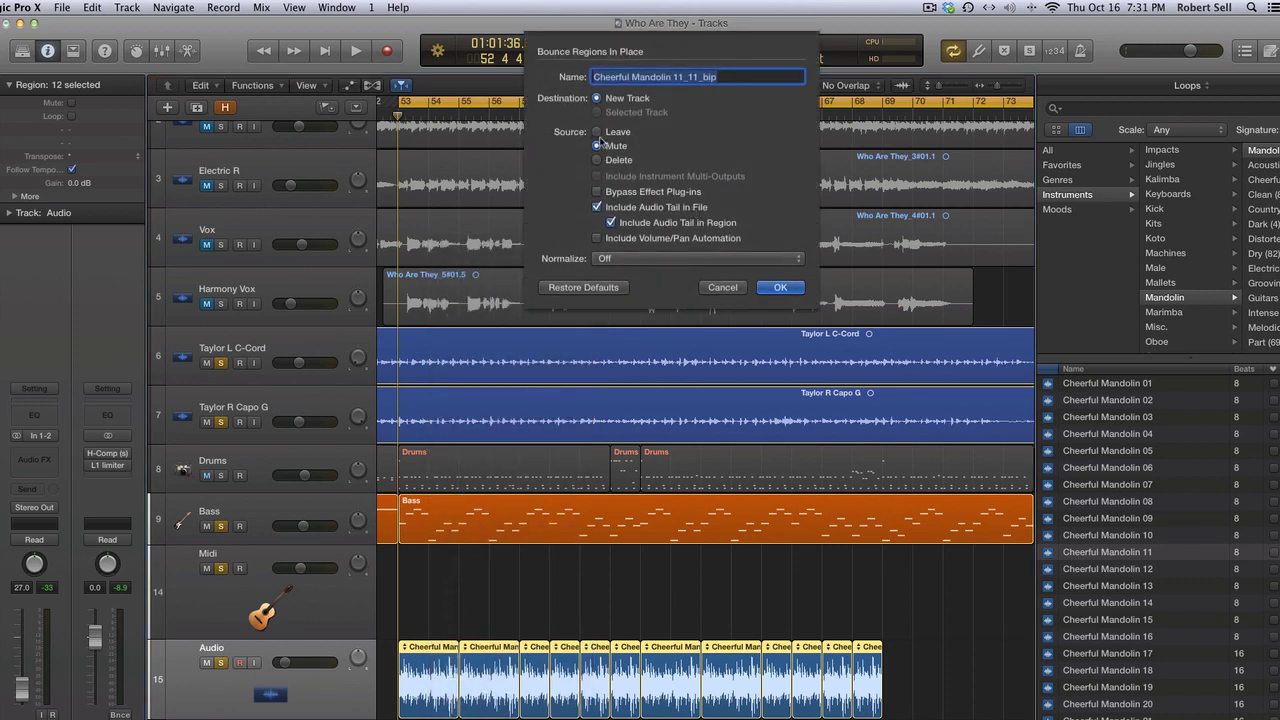
pyautogui.click(598, 132)
pyautogui.click(776, 288)
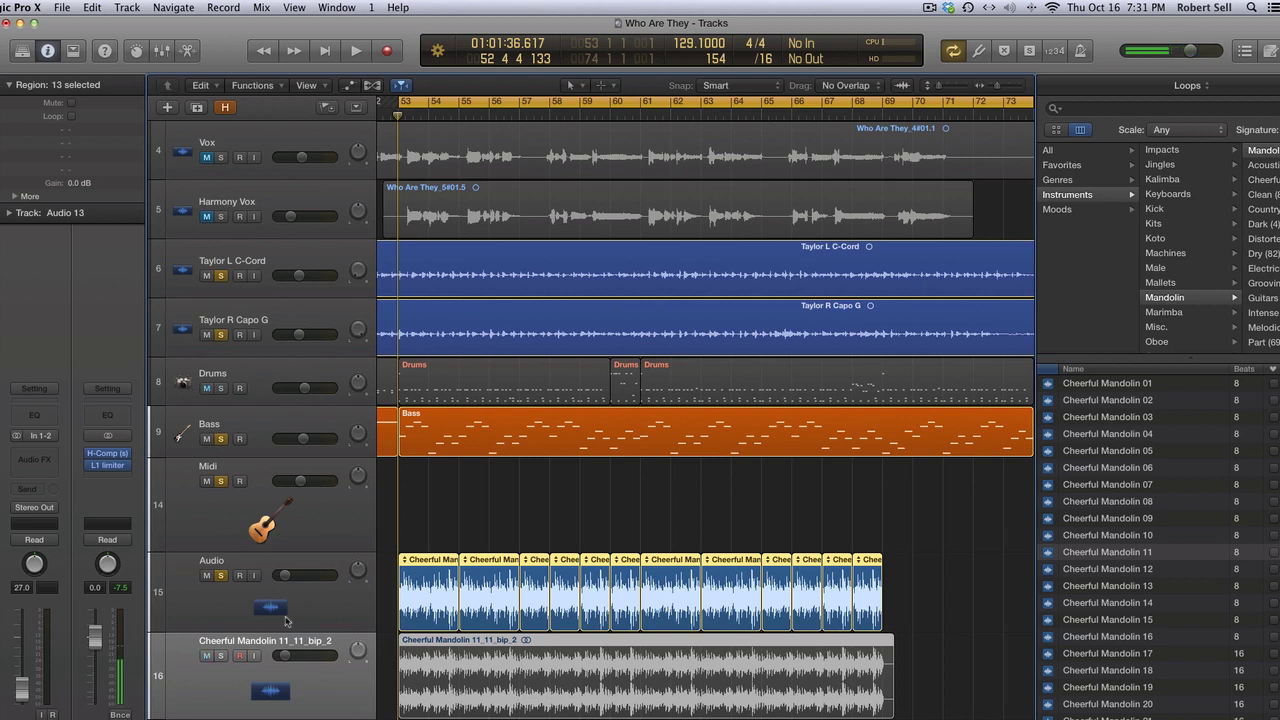
# - Solo track 16 instead of track 15, play it back, and set its volume to -29.0 dB
pyautogui.click(221, 575)
pyautogui.click(221, 656)
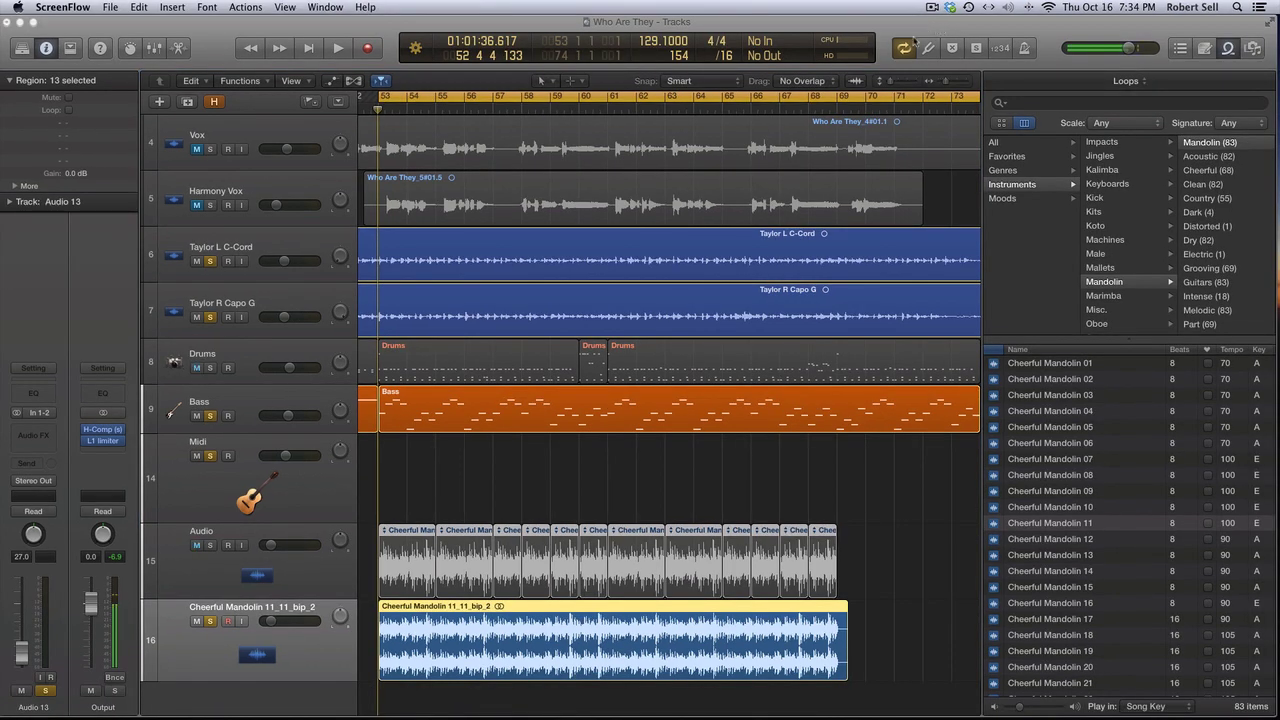
pyautogui.click(416, 460)
pyautogui.press('space')
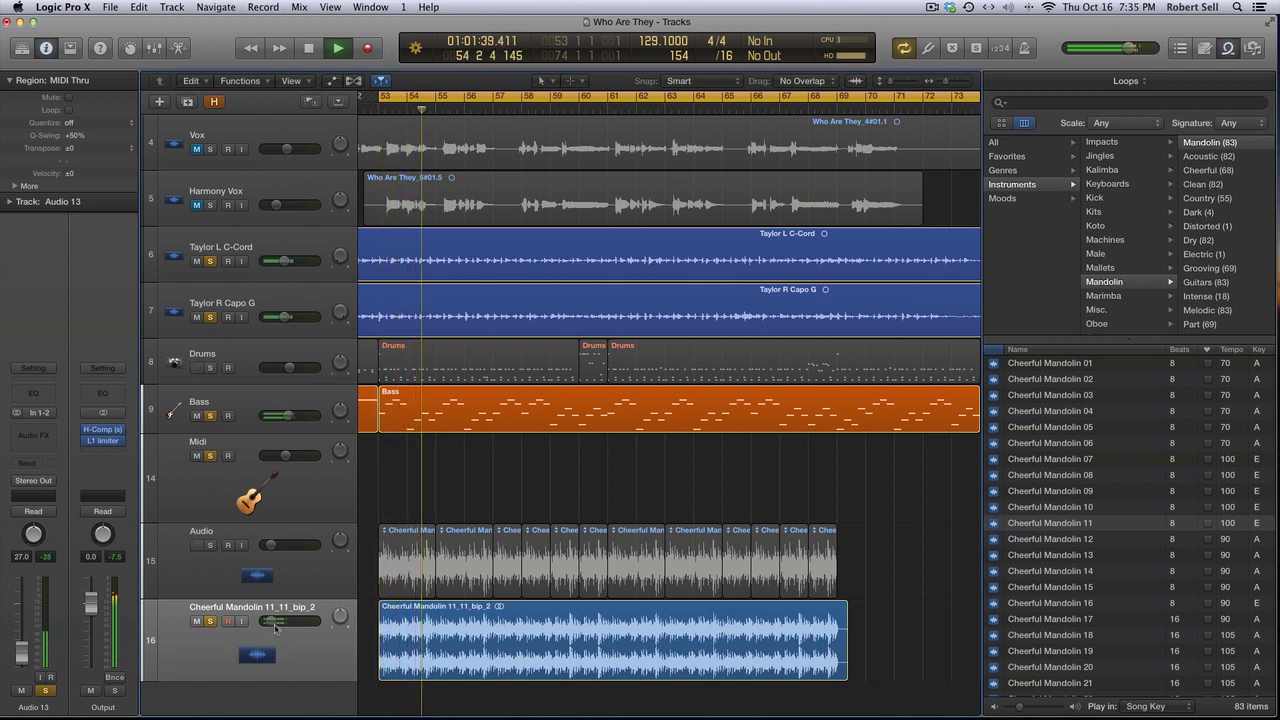
pyautogui.moveTo(275, 624)
pyautogui.moveTo(275, 624); pyautogui.dragTo(271, 626)
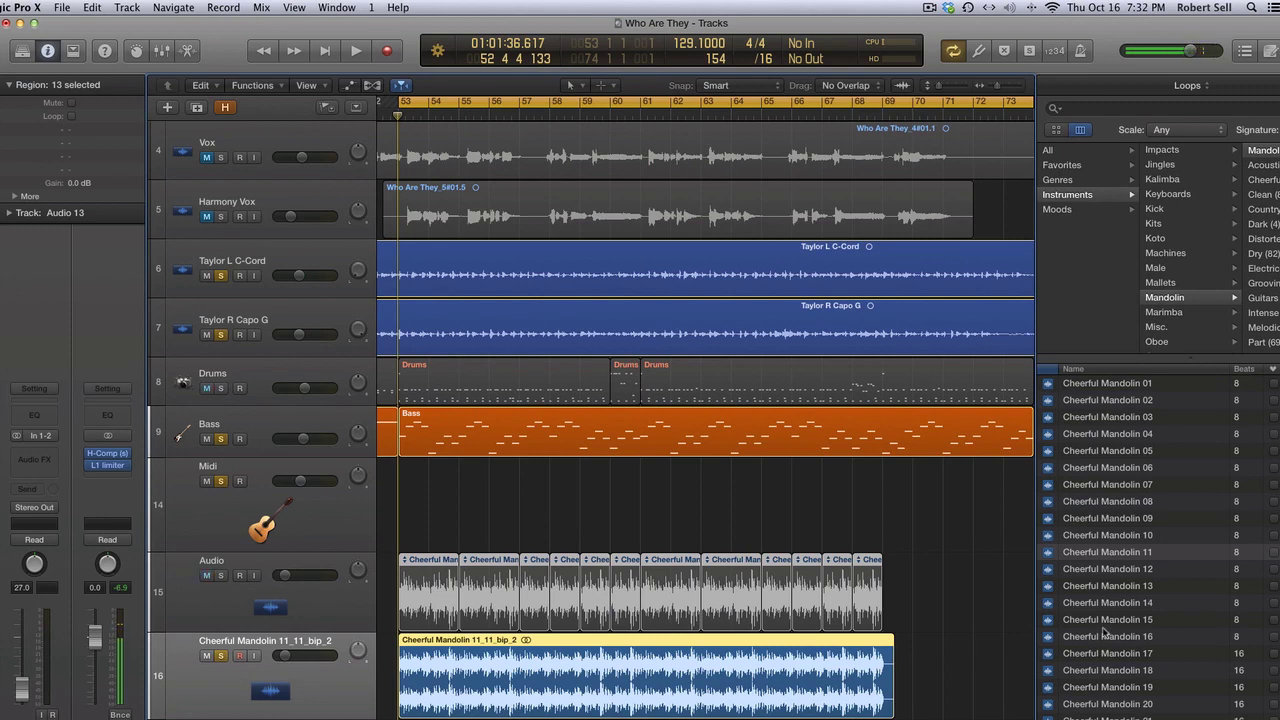
pyautogui.hscroll(2, 1105, 635)
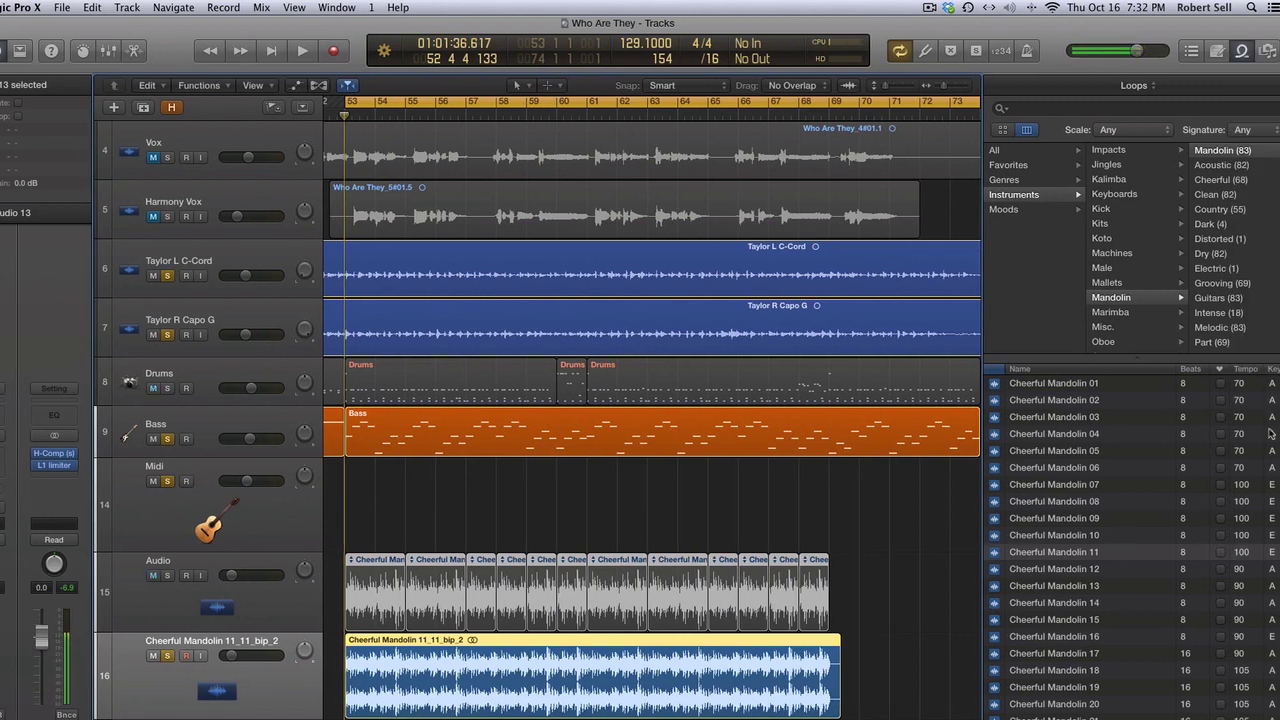